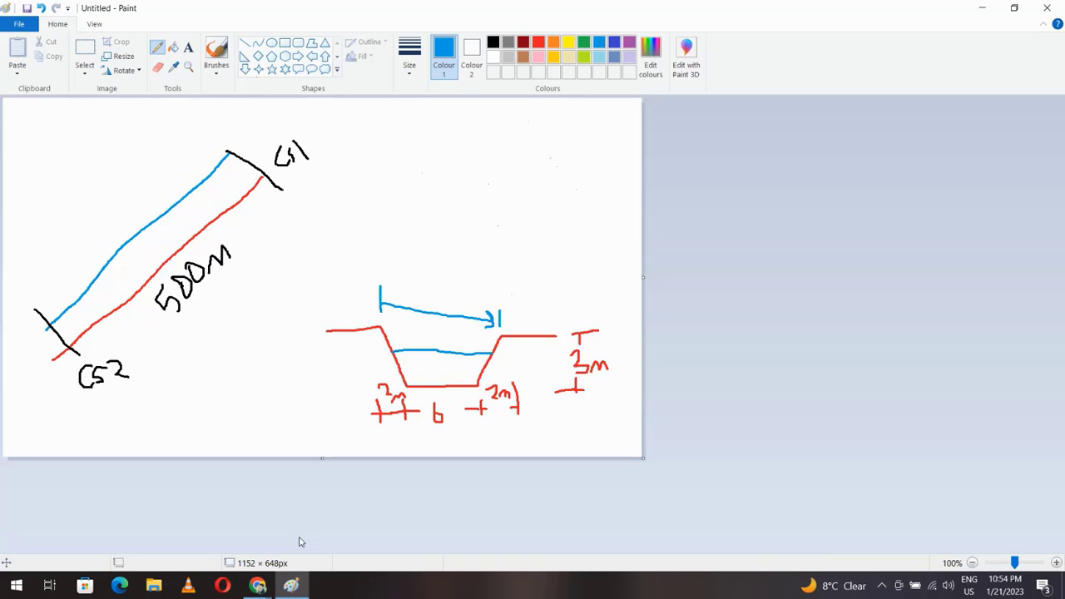
Step: Launch HEC-RAS and create the project channel4y in the HecRas folder on drive e:
left_click(983, 8)
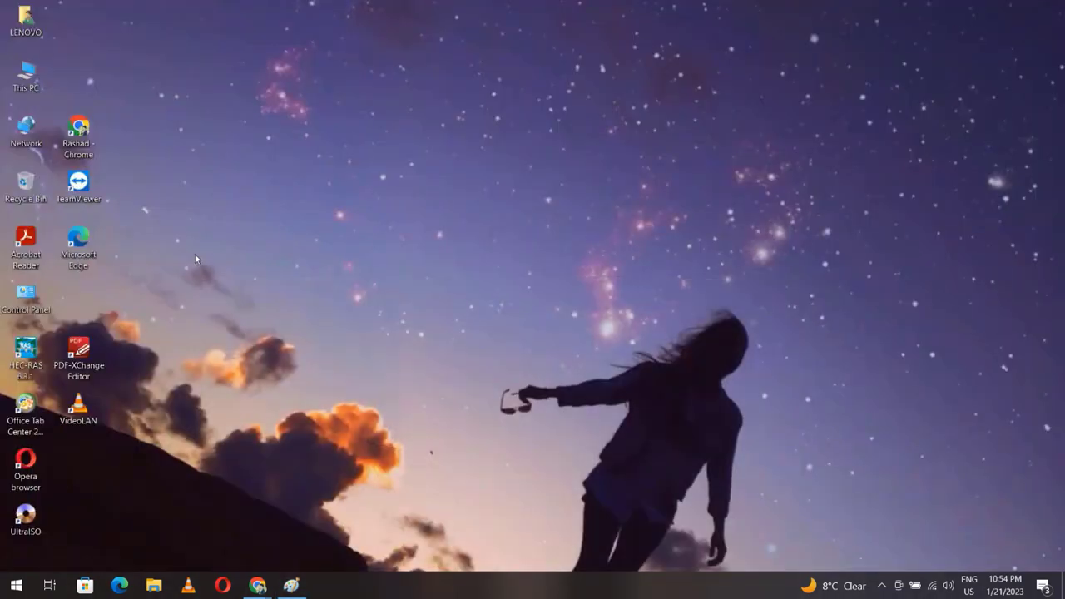
double_click(32, 356)
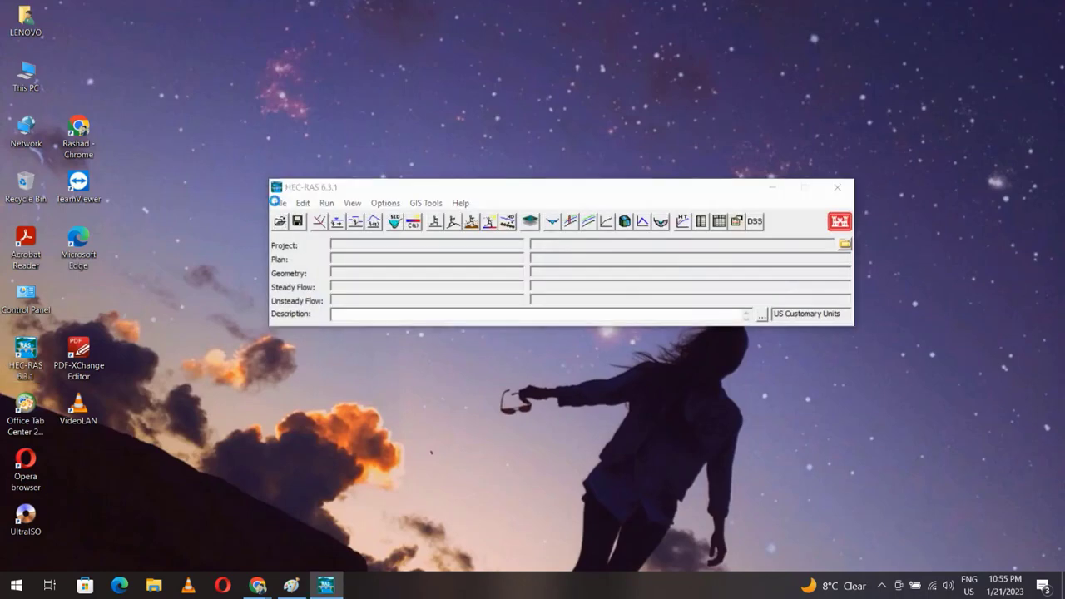
left_click(280, 205)
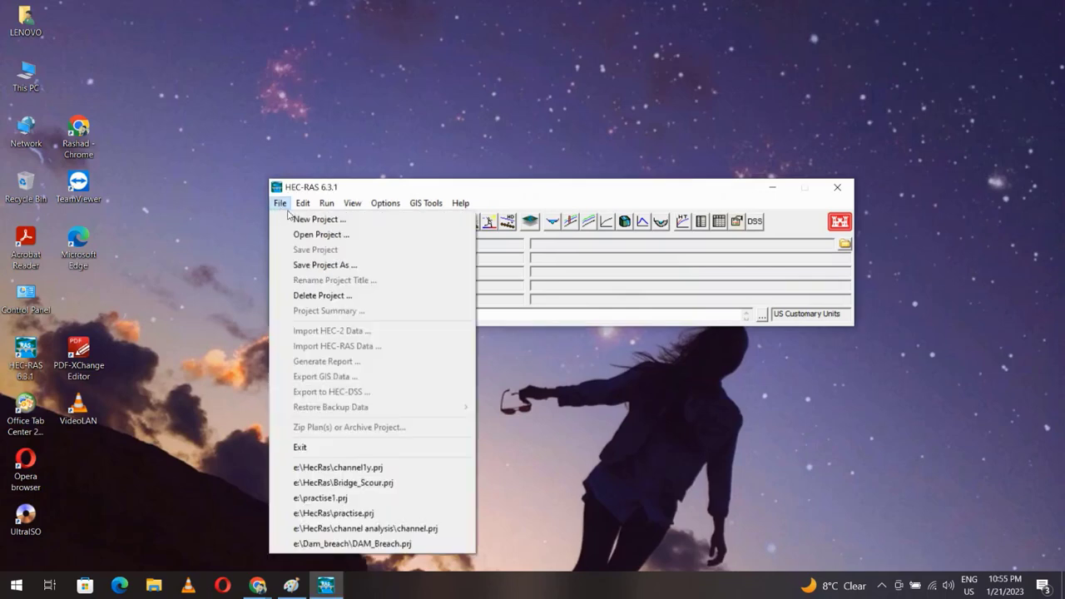
left_click(291, 218)
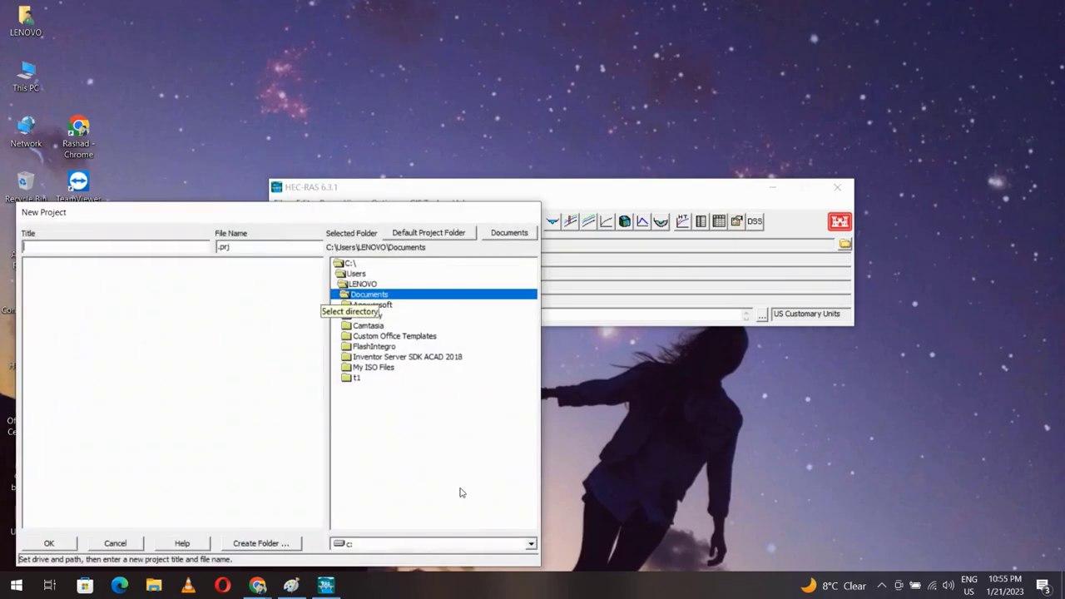
left_click(532, 544)
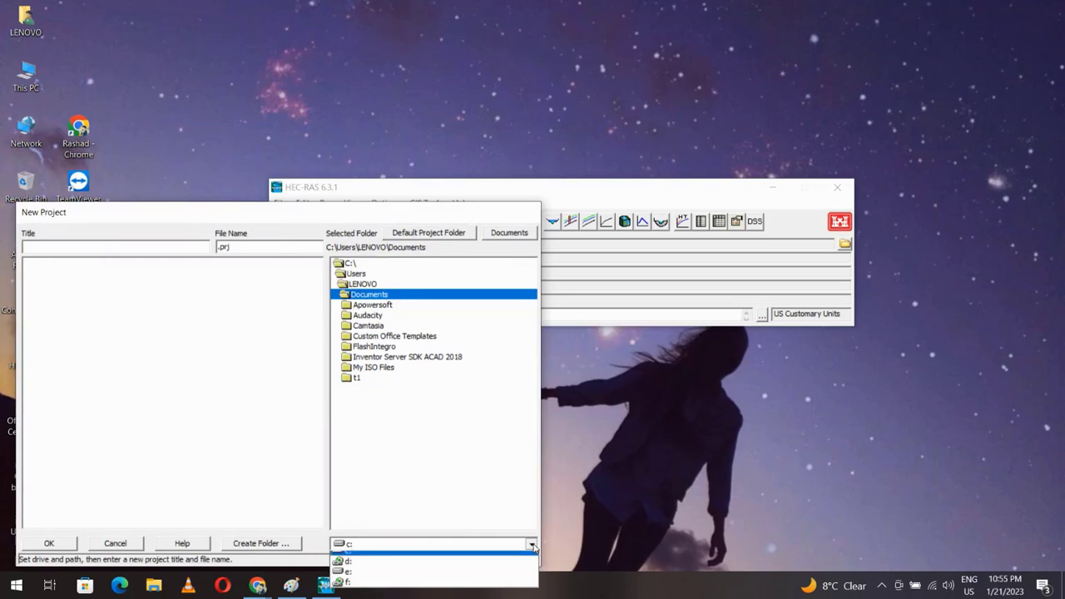
left_click(355, 585)
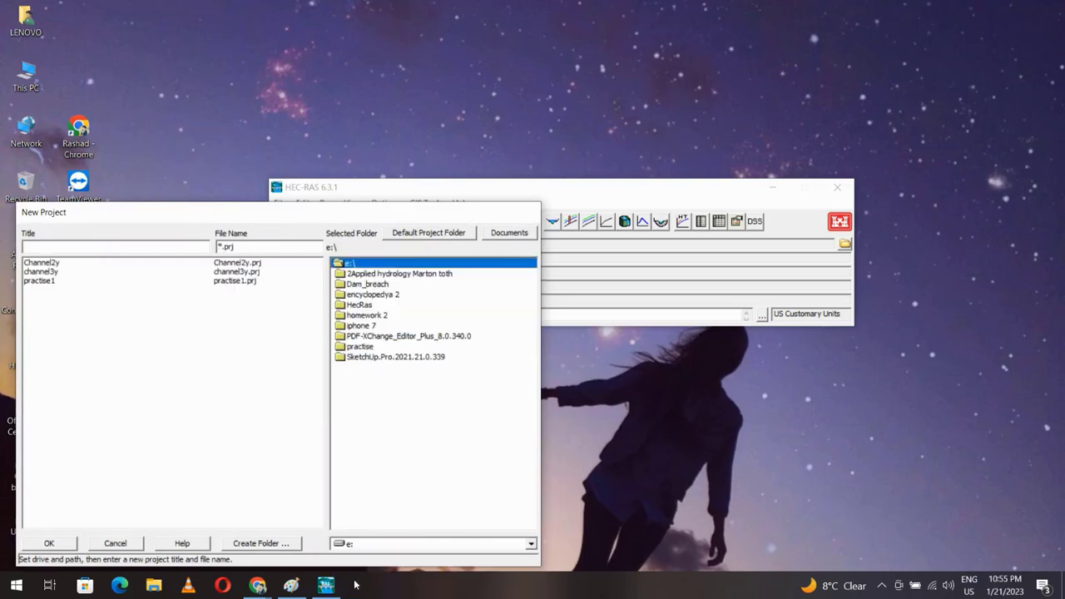
left_click(356, 305)
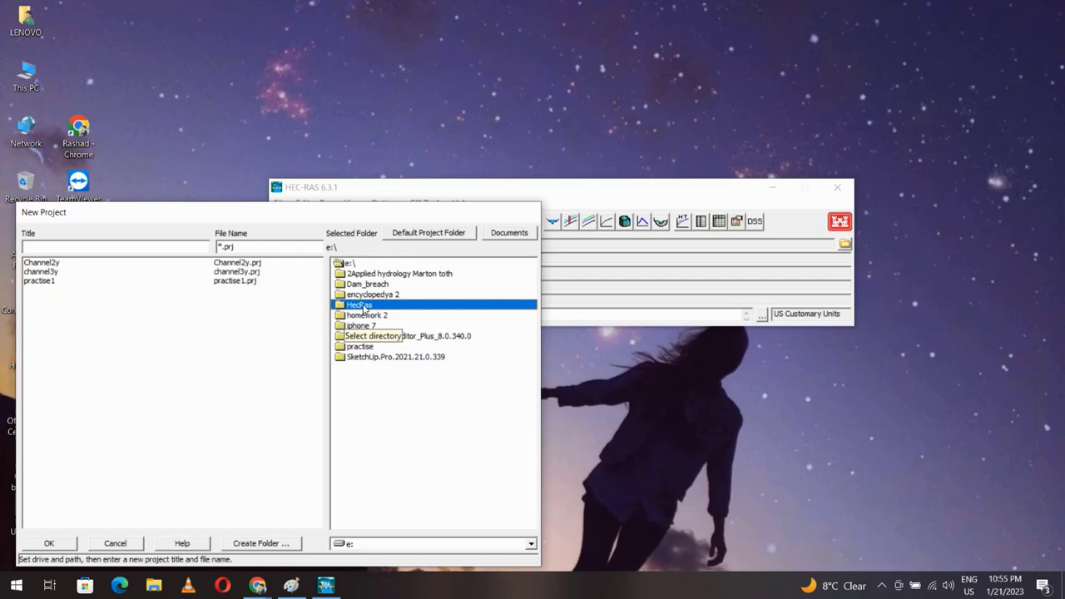
left_click(96, 250)
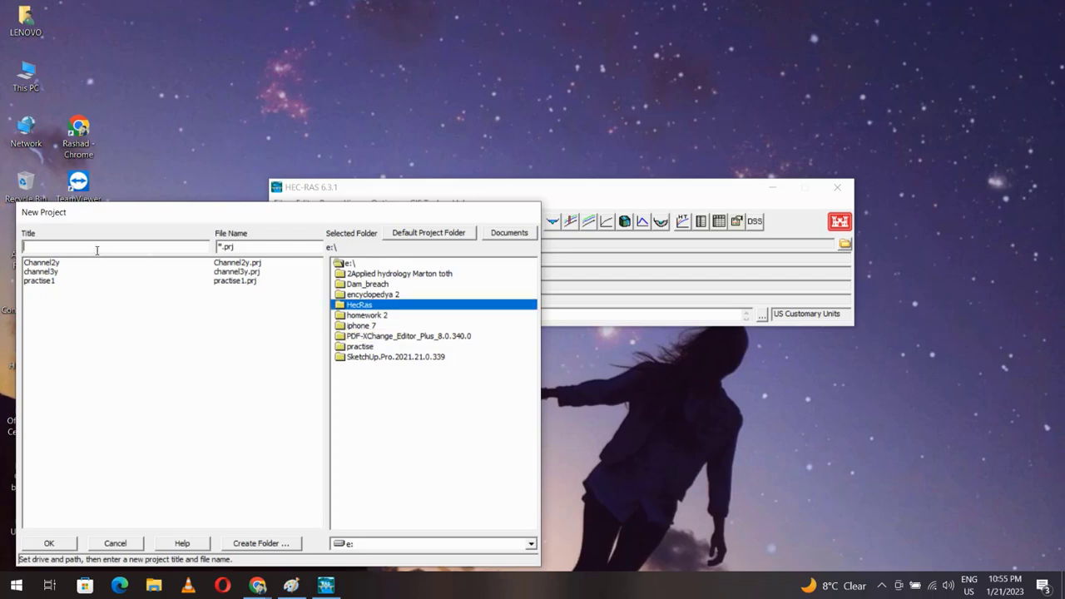
type("channel")
type("4y")
left_click(53, 543)
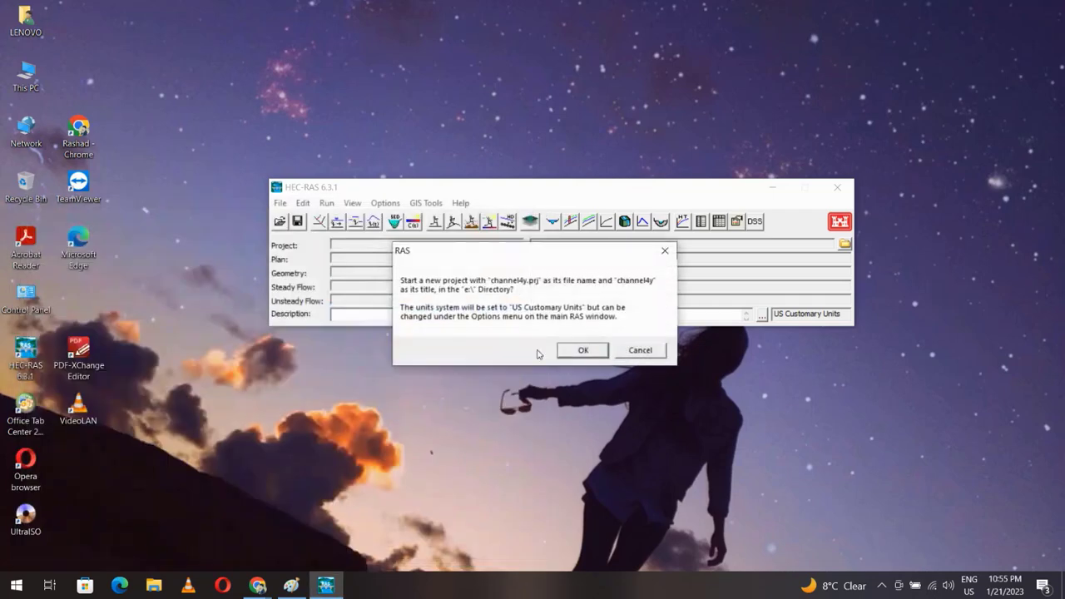
left_click(586, 350)
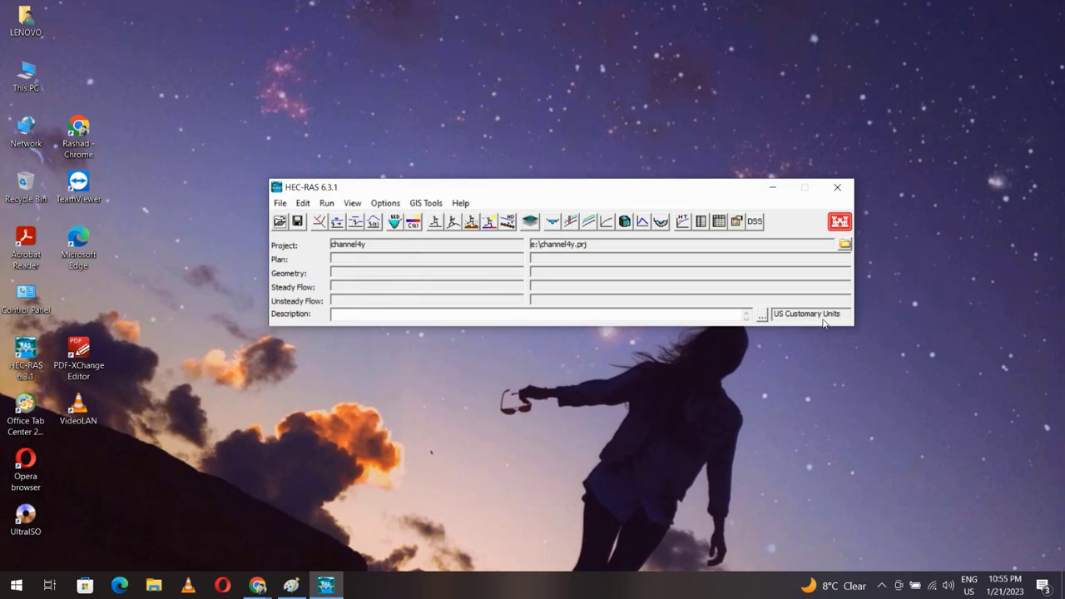
Step: Switch the project's unit system to SI Units
left_click(395, 204)
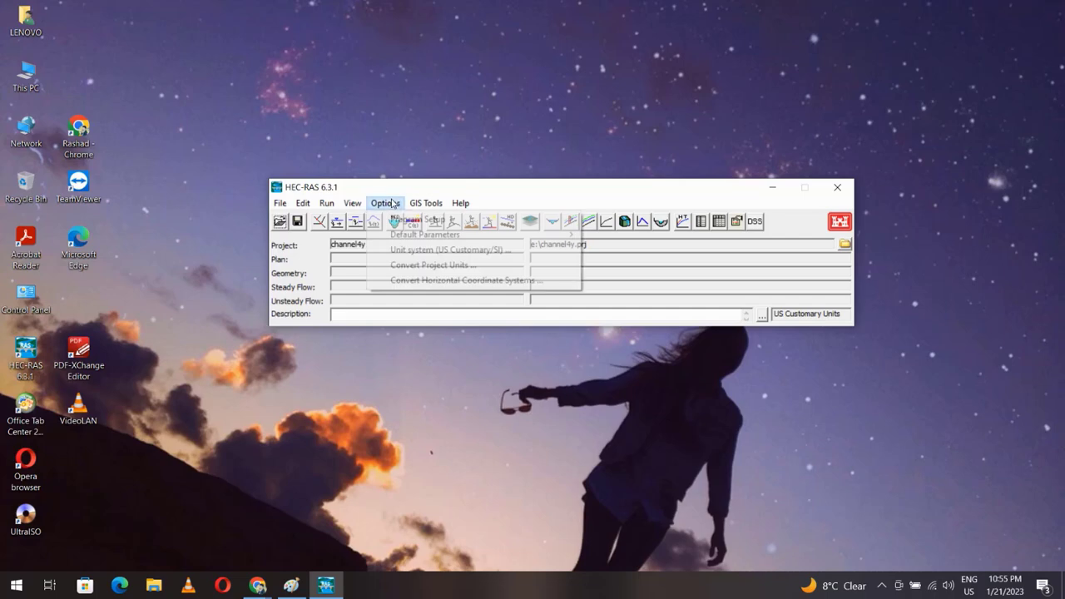
left_click(407, 250)
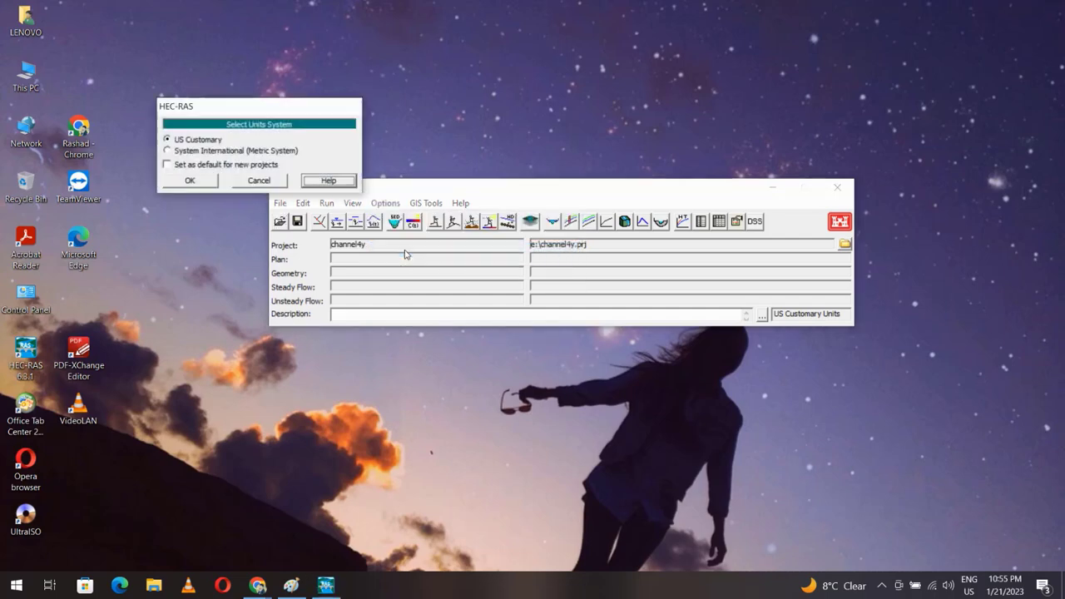
left_click(188, 154)
left_click(190, 180)
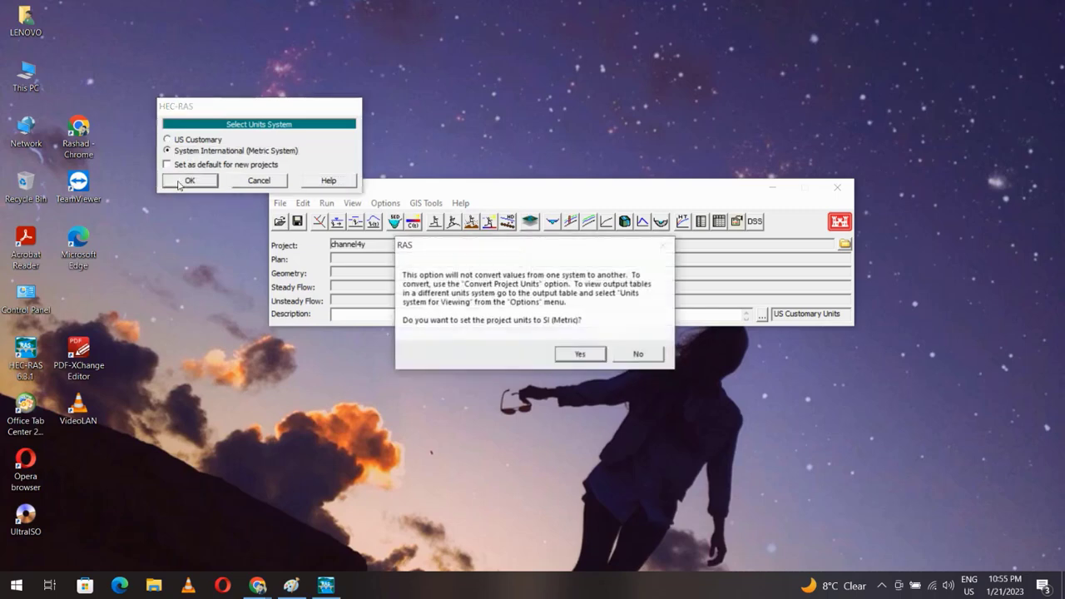
left_click(574, 356)
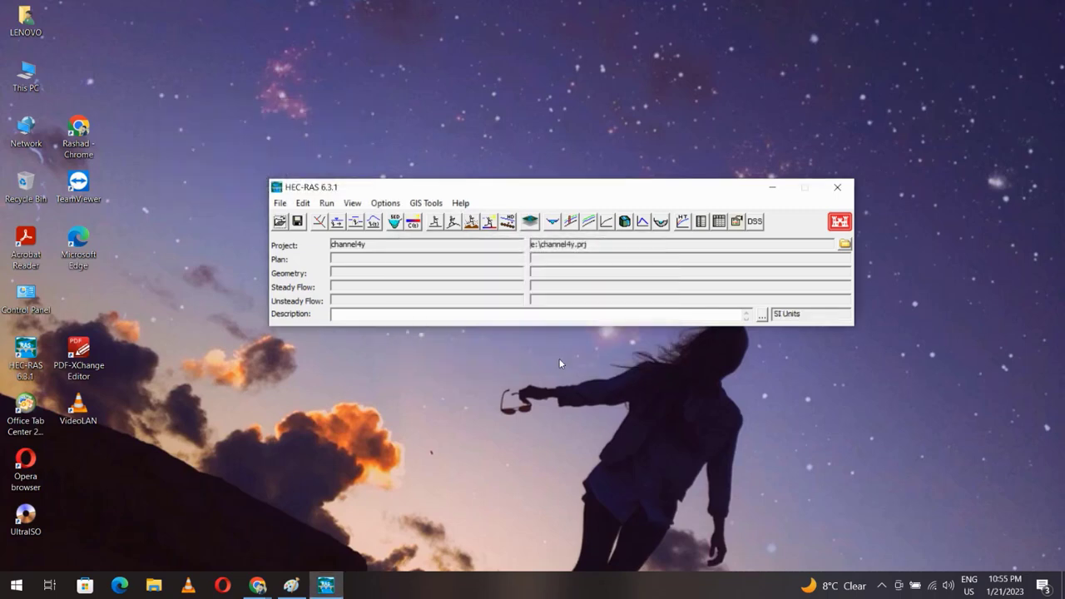
Step: Draw a reach from upper right to lower left and name it River 'river', Reach '1'
left_click(320, 222)
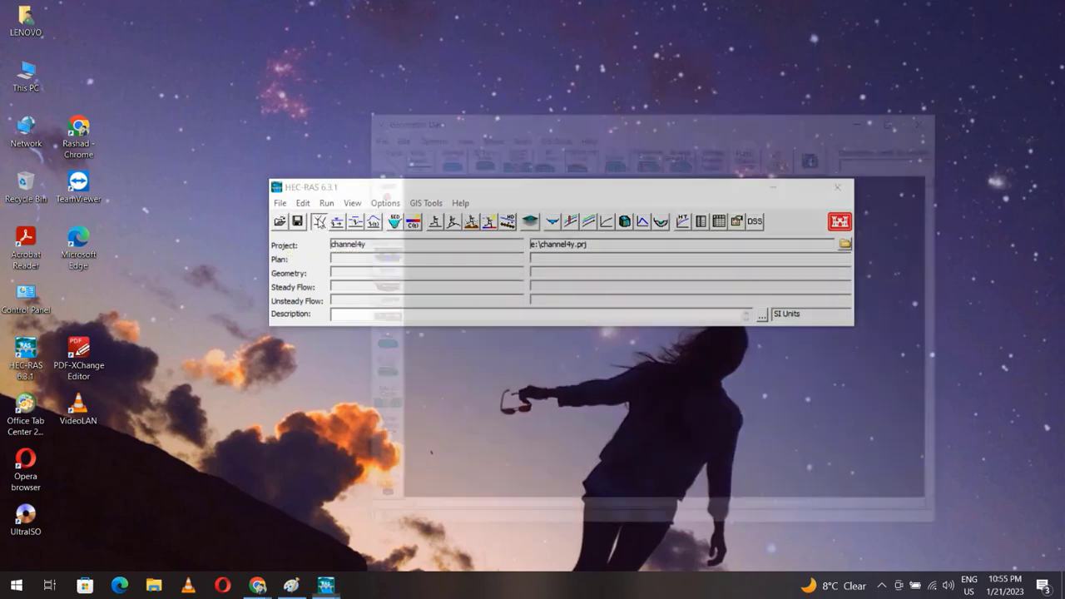
left_click(411, 158)
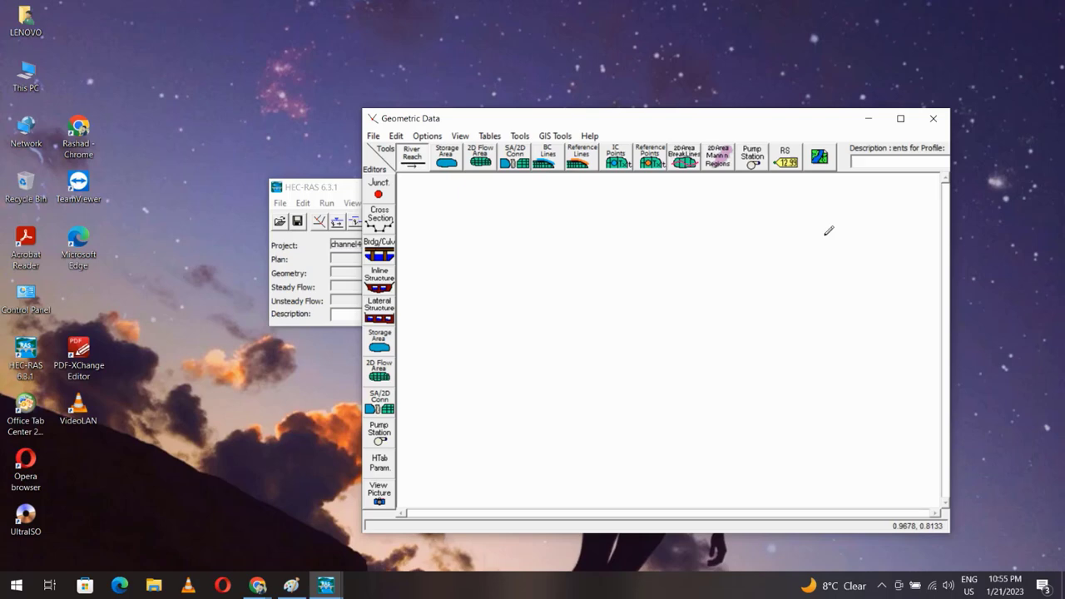
left_click(826, 236)
double_click(454, 456)
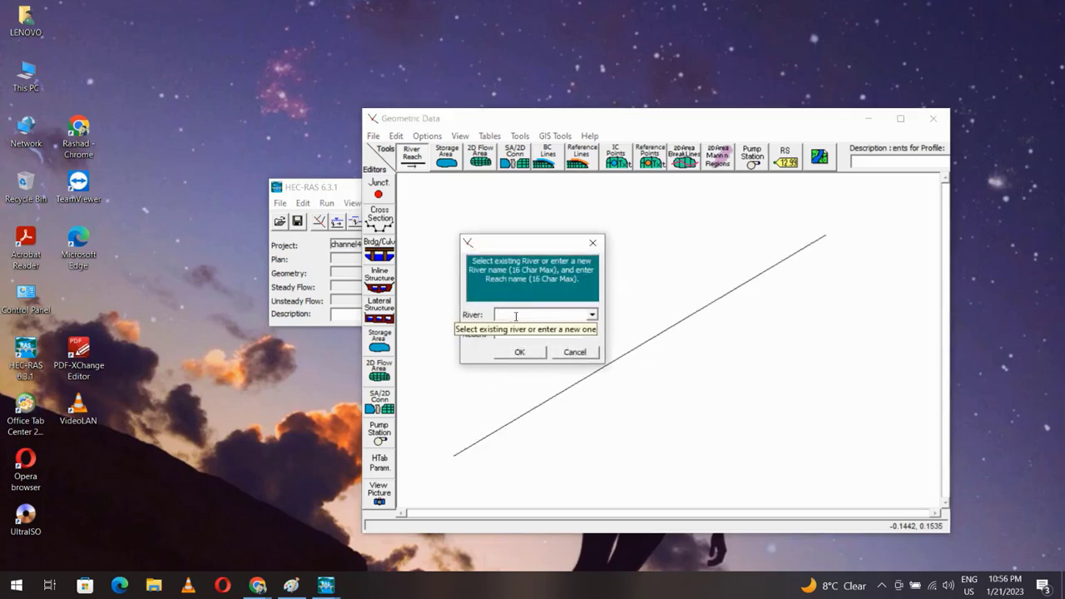
type("river")
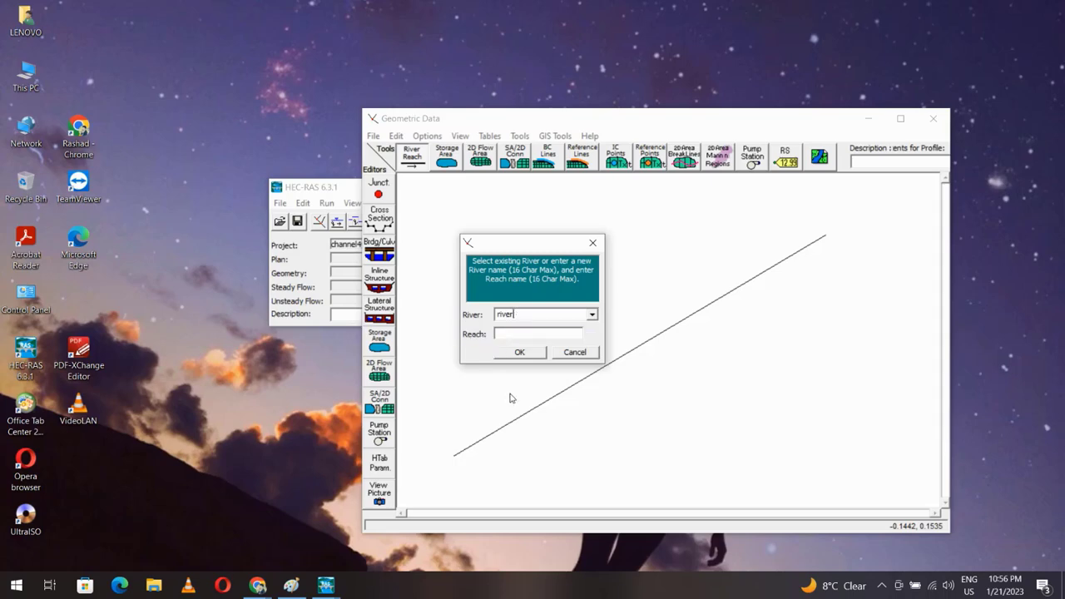
left_click(514, 331)
type("1")
left_click(519, 353)
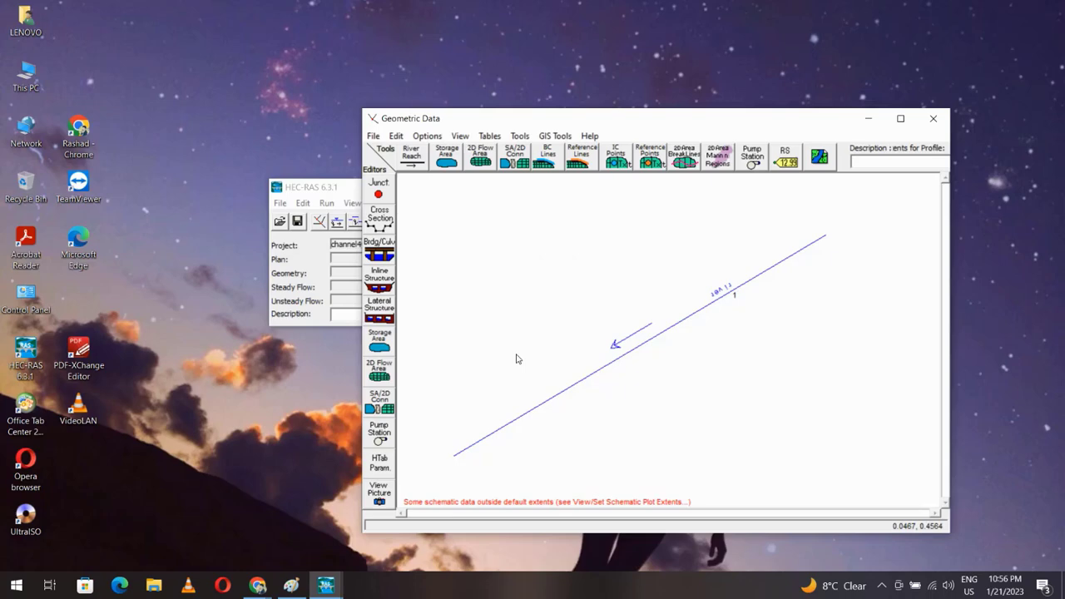
Step: Add a new cross section at river station 1 with the description CS1
left_click(379, 221)
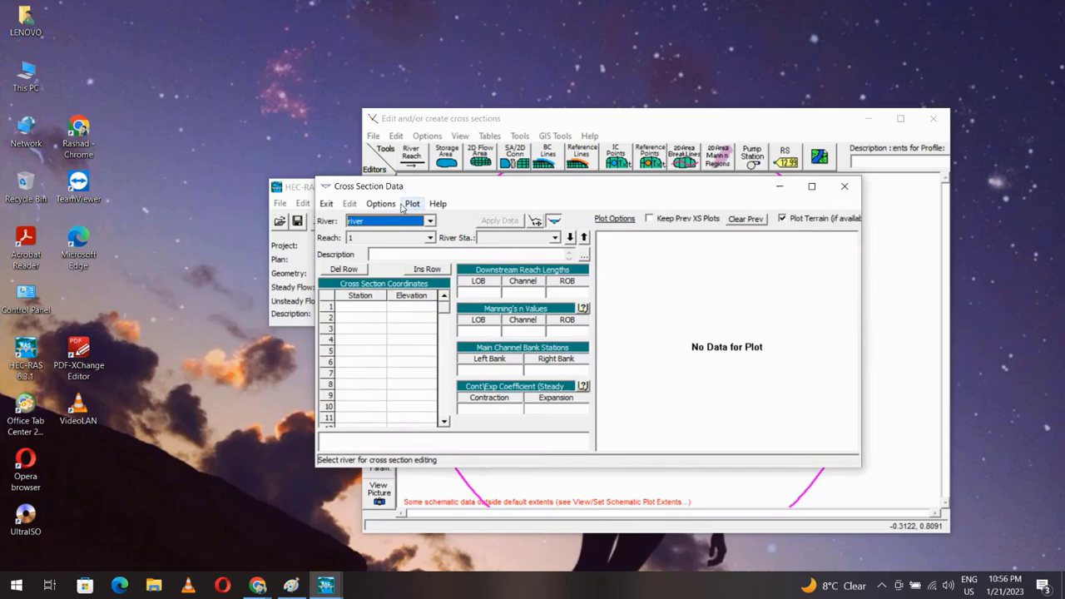
left_click(381, 204)
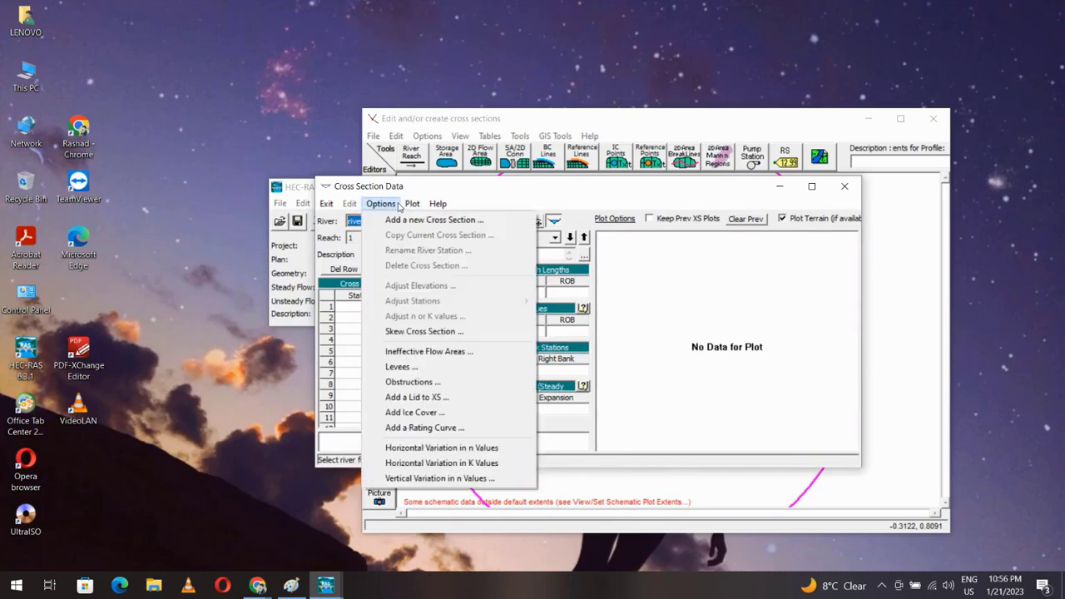
left_click(387, 221)
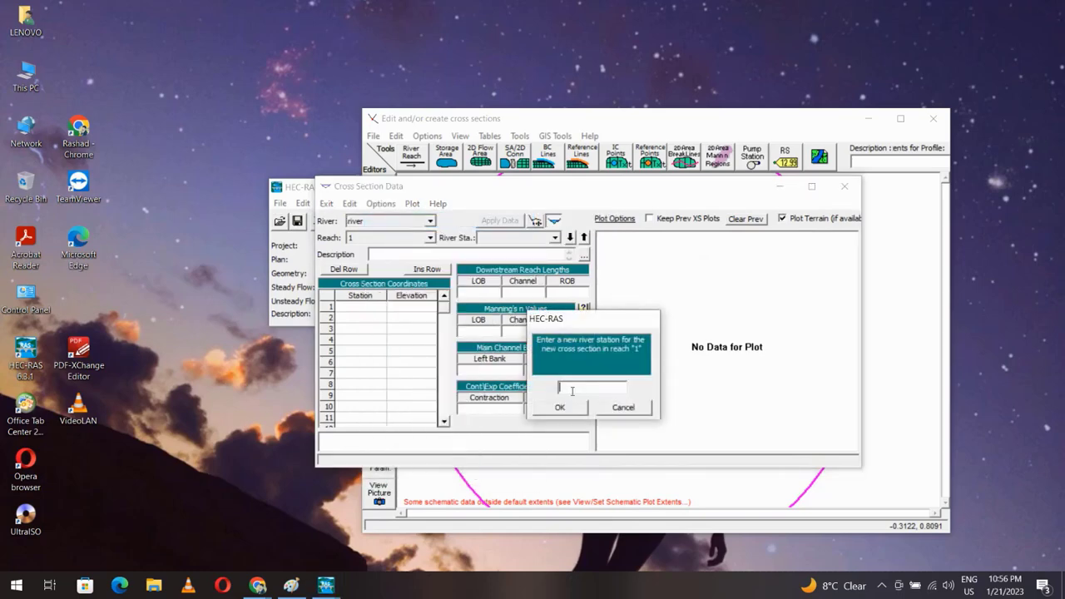
type("1")
left_click(559, 408)
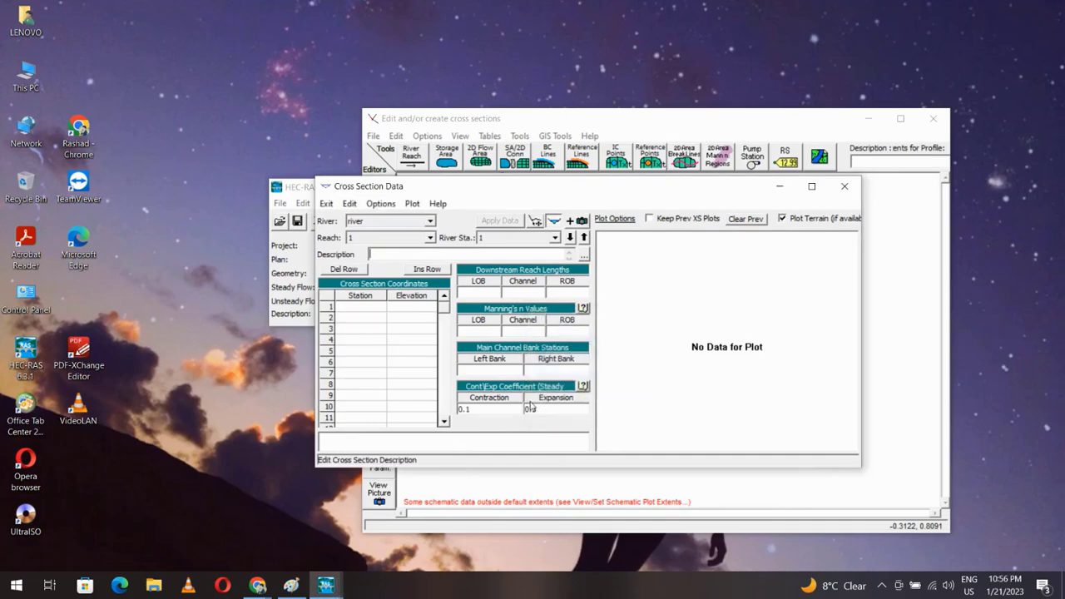
left_click(383, 255)
type("CSI")
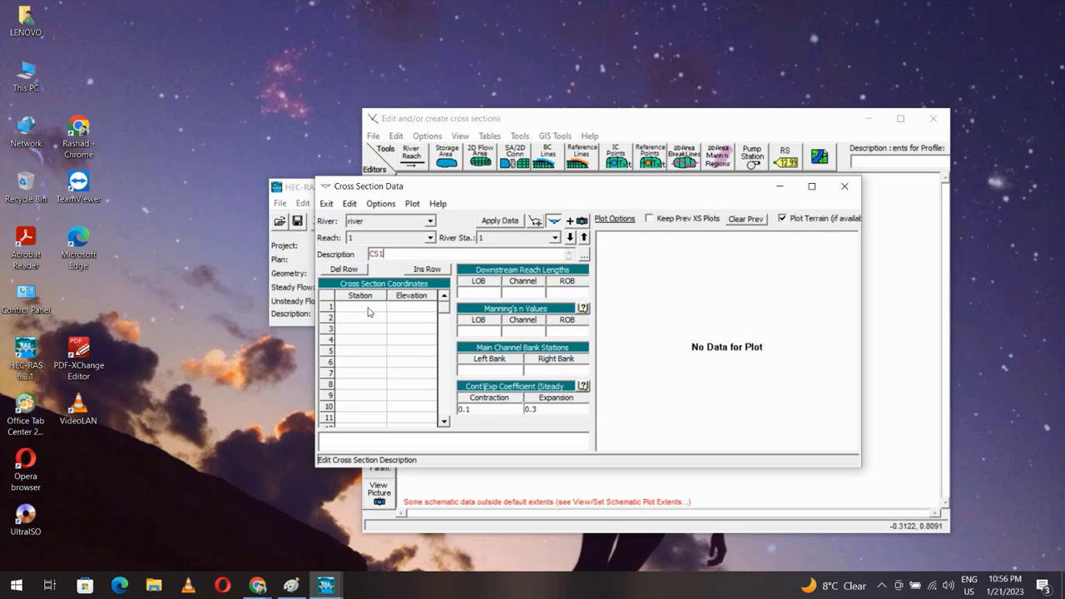
Step: Bring the Paint channel sketch to the front to check its dimensions
left_click(292, 585)
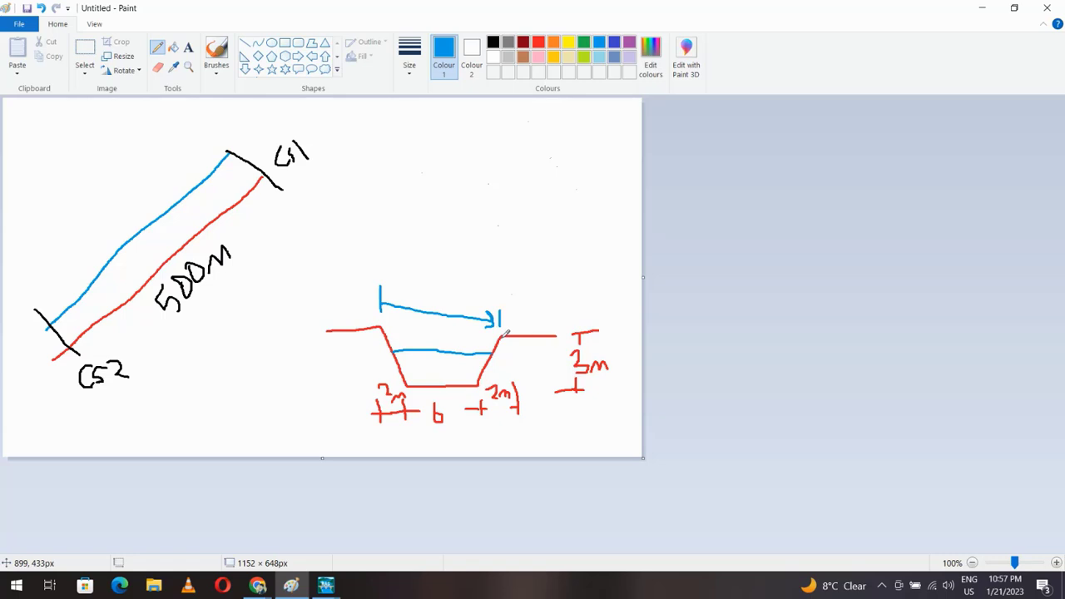
Step: Enter CS1 stations 0, 2, 8, 10 with elevations 3, 0, 0, 3
mouse_move(291, 585)
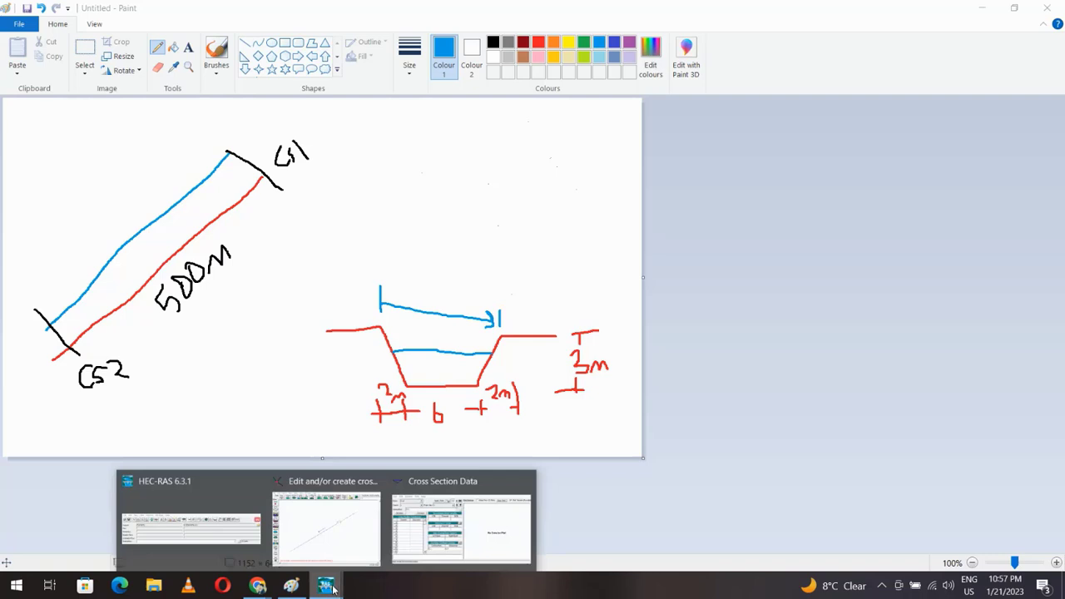
left_click(466, 533)
left_click(358, 306)
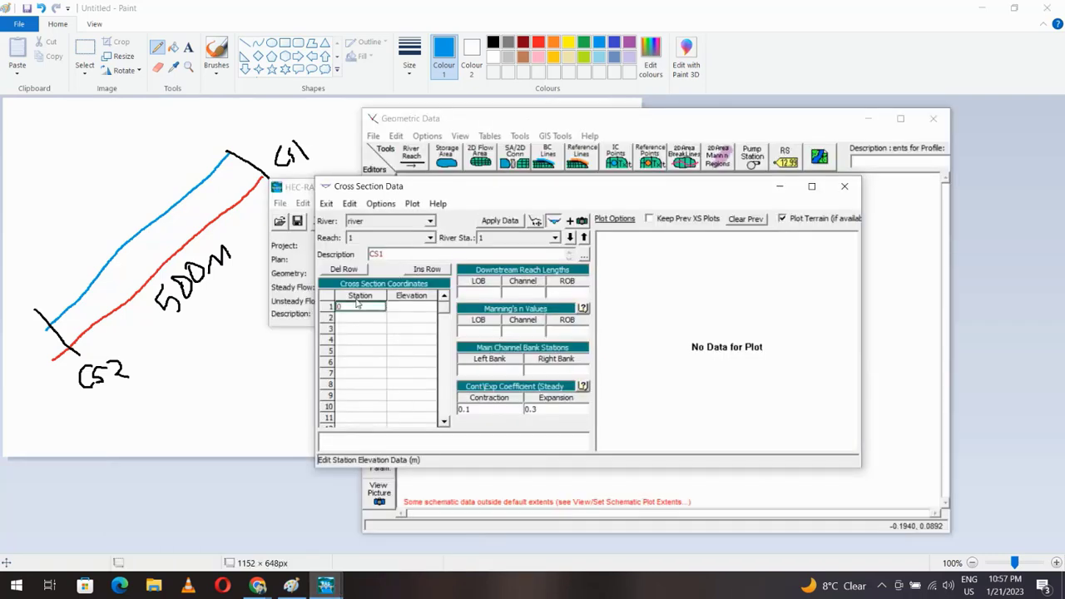
type("0")
left_click(402, 311)
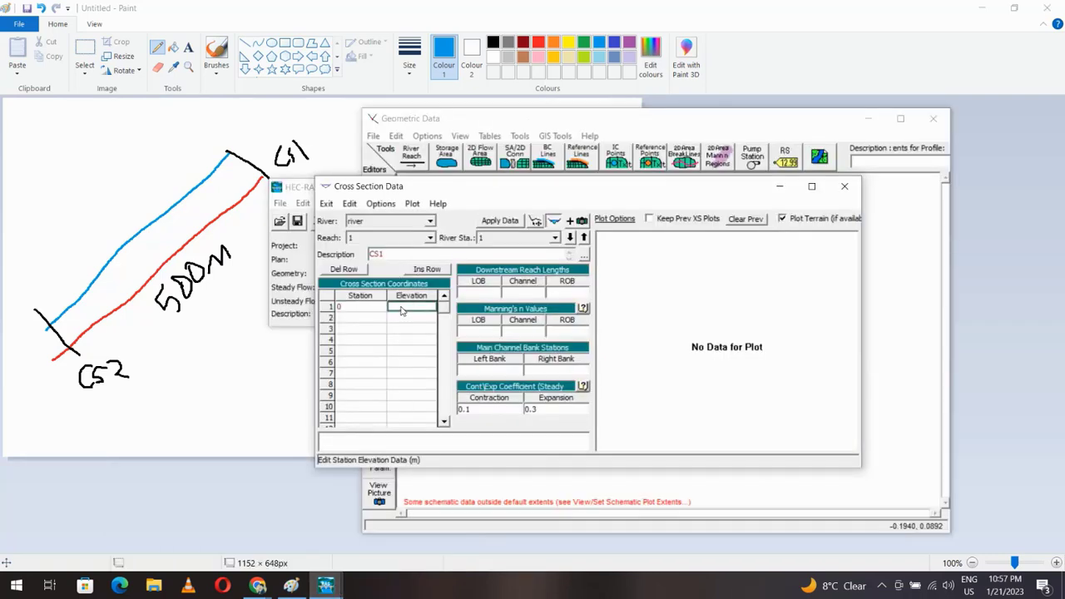
key("Tab")
type("2")
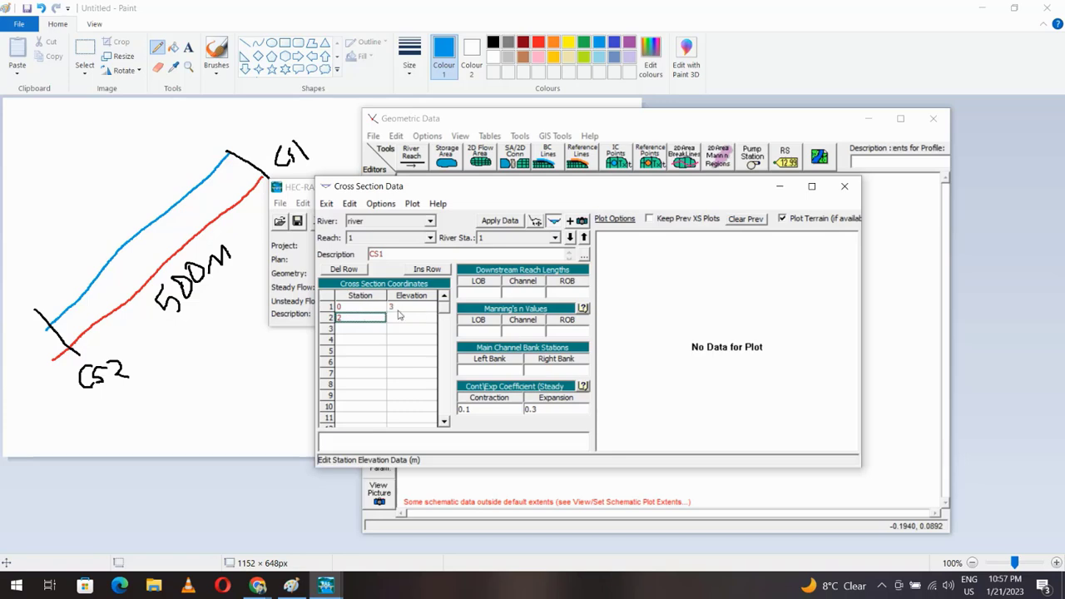
type("0")
key("Tab")
type("8")
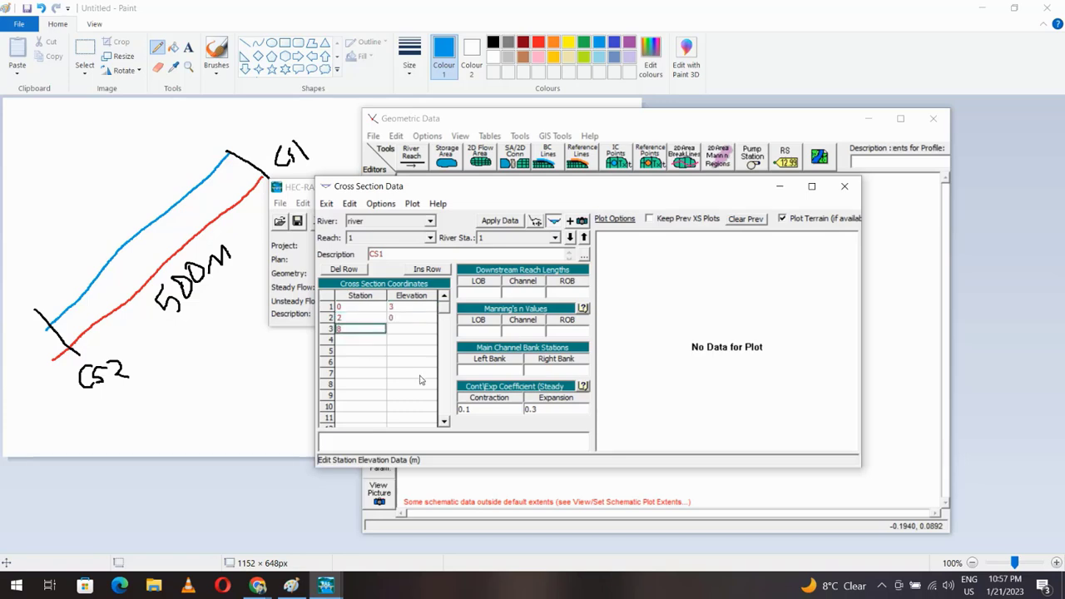
key("Tab")
type("0")
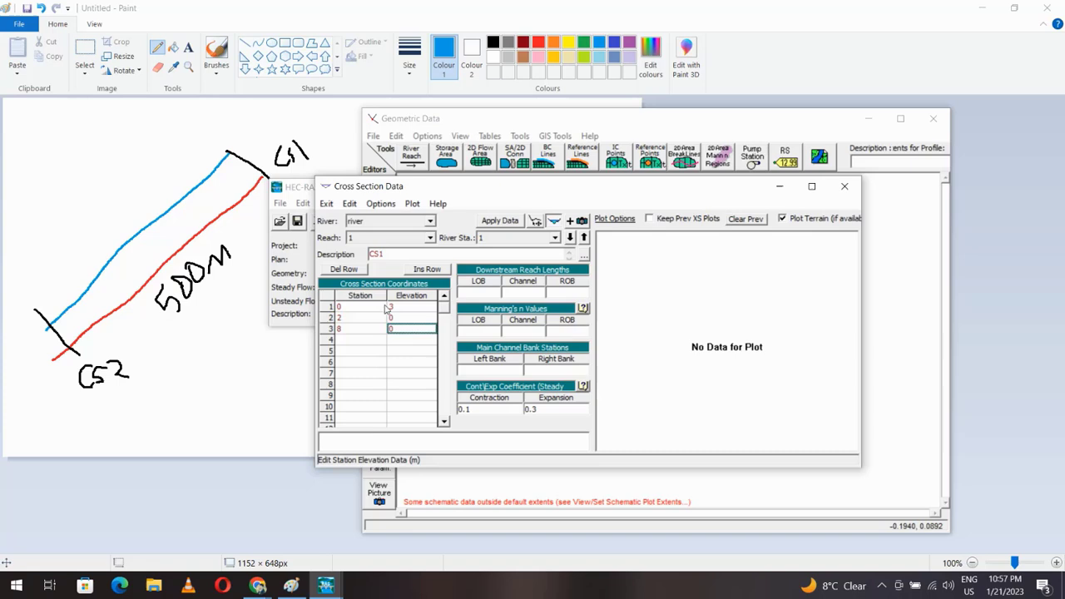
left_click(353, 341)
type("10")
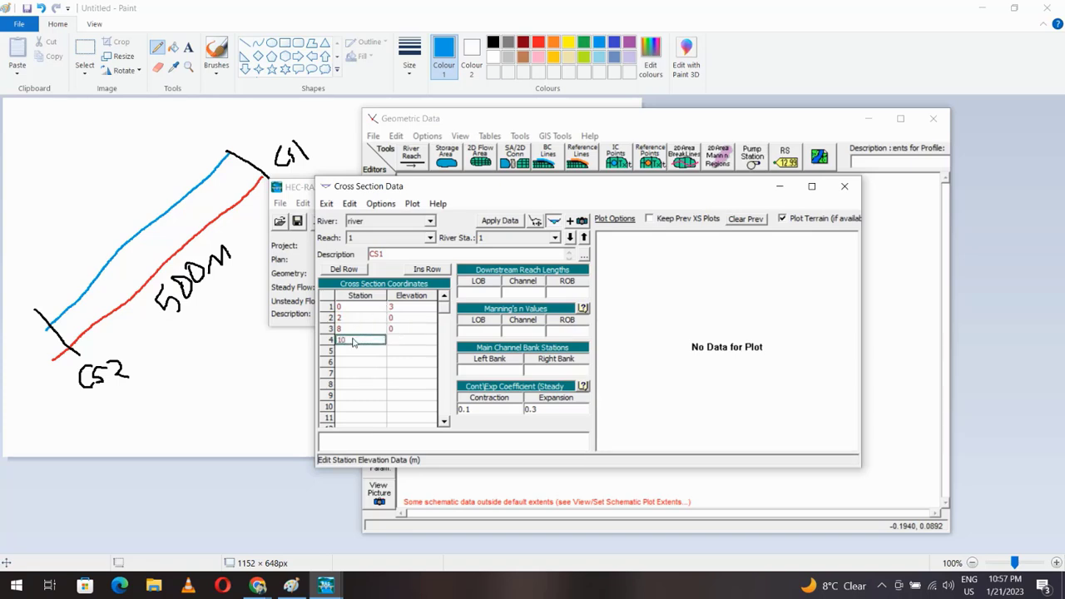
left_click(407, 344)
type("3")
Step: Set the left overbank, channel and right overbank downstream reach lengths to 500
left_click(478, 291)
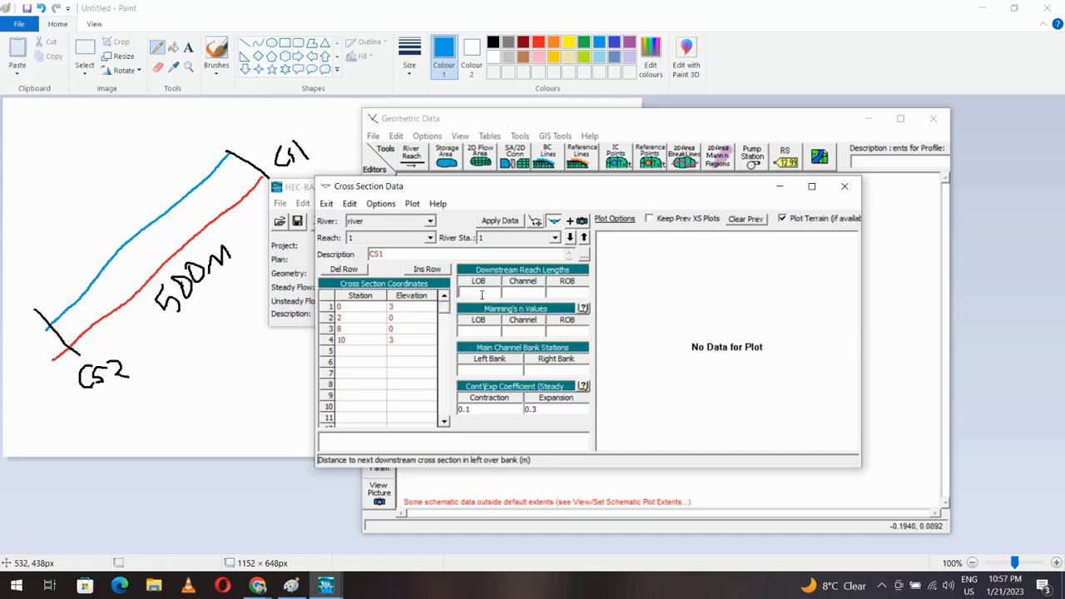
type("500")
left_click(504, 294)
type("500")
left_click(564, 296)
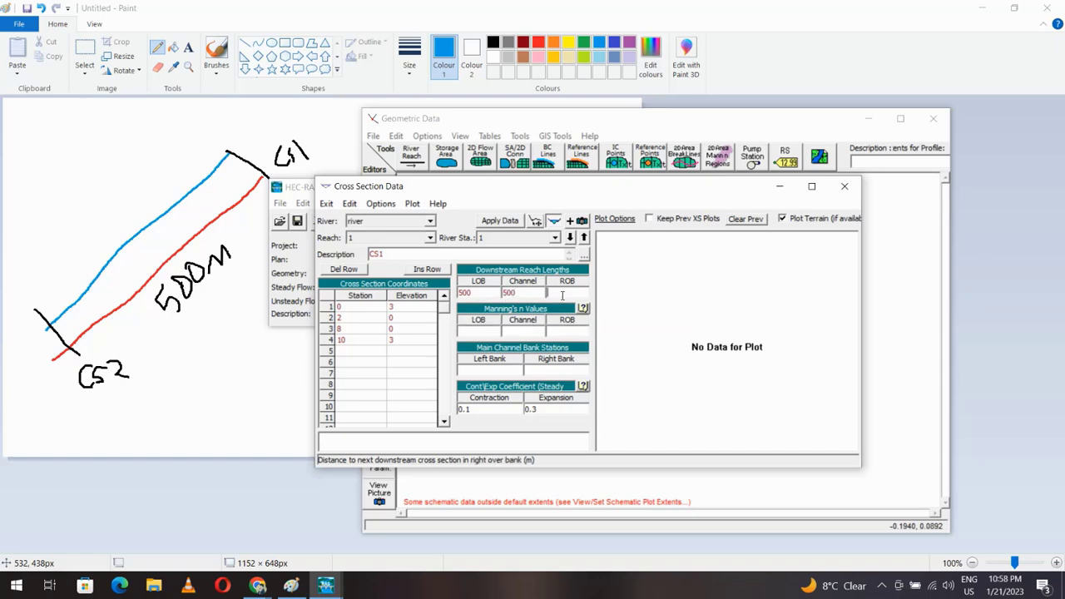
type("500")
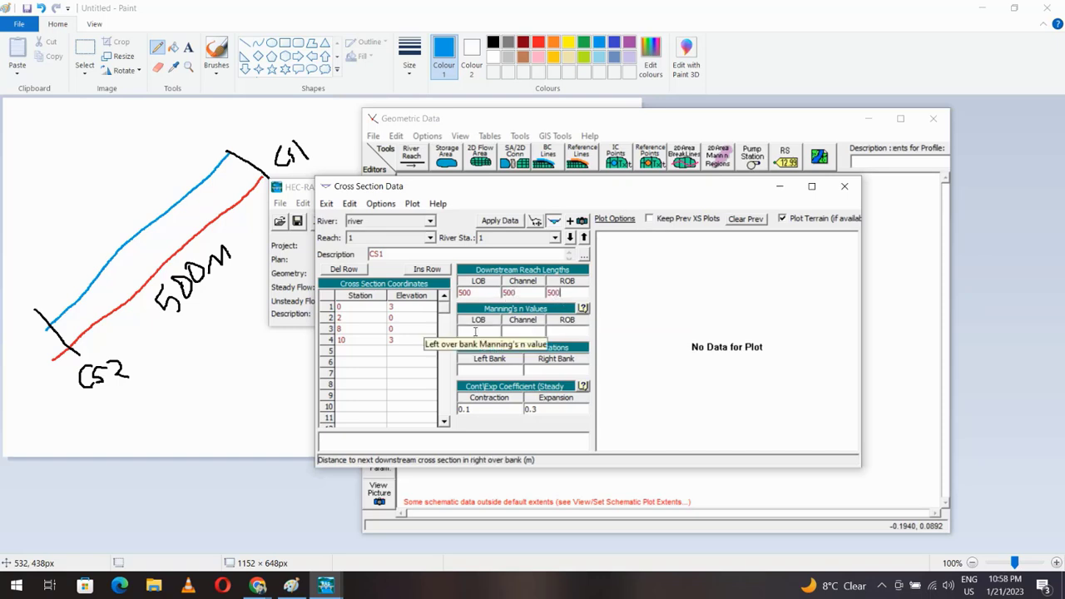
Step: Set Manning's n to 0.02, 0.024 and 0.02 for left overbank, channel and right overbank
left_click(476, 333)
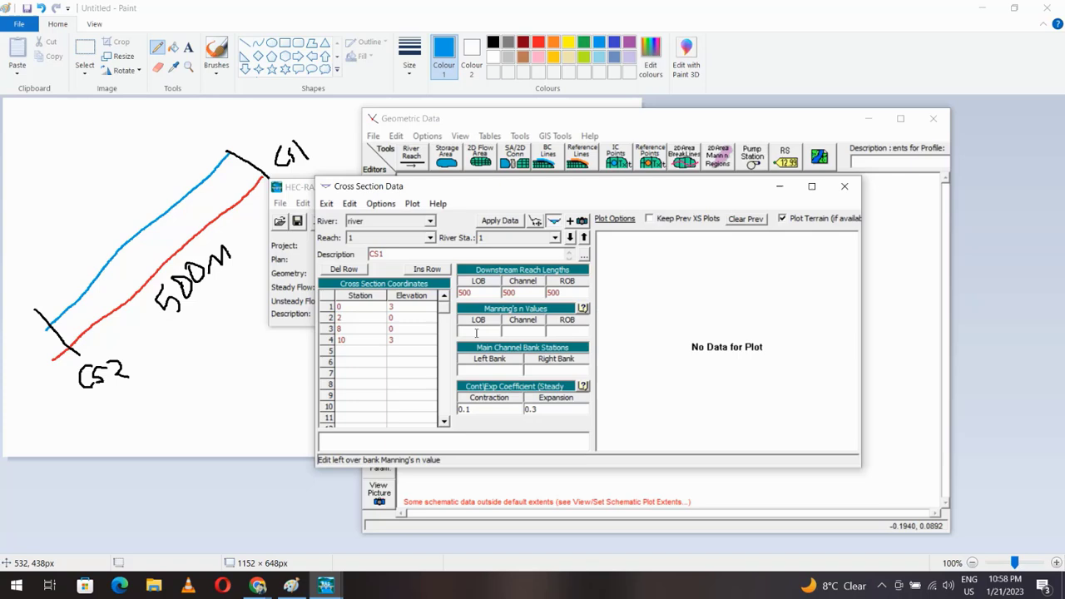
type("0.022")
left_click(514, 331)
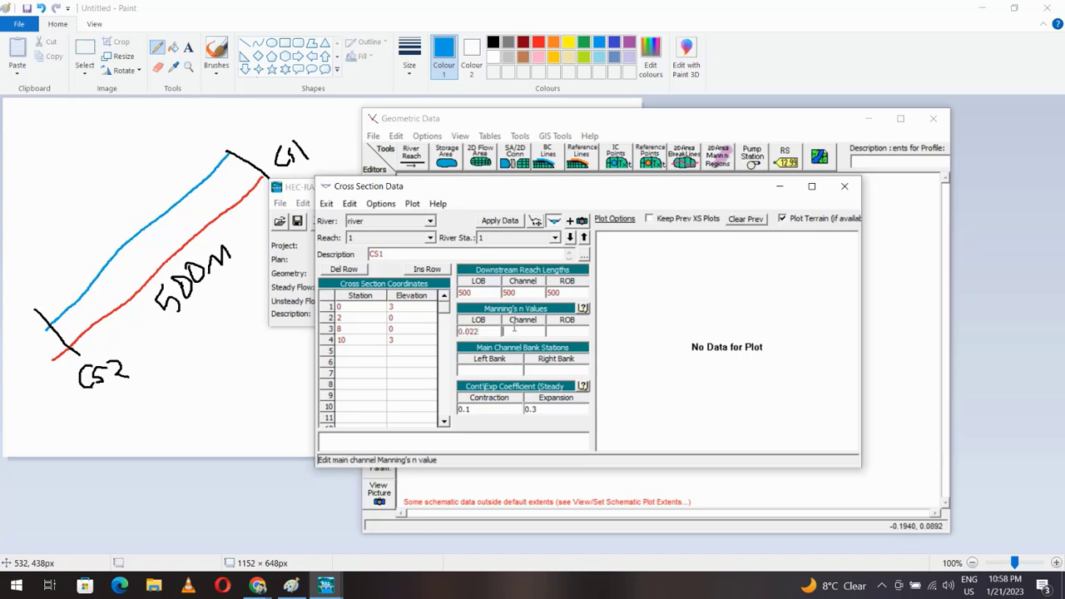
type("0.024")
left_click(563, 333)
type("02")
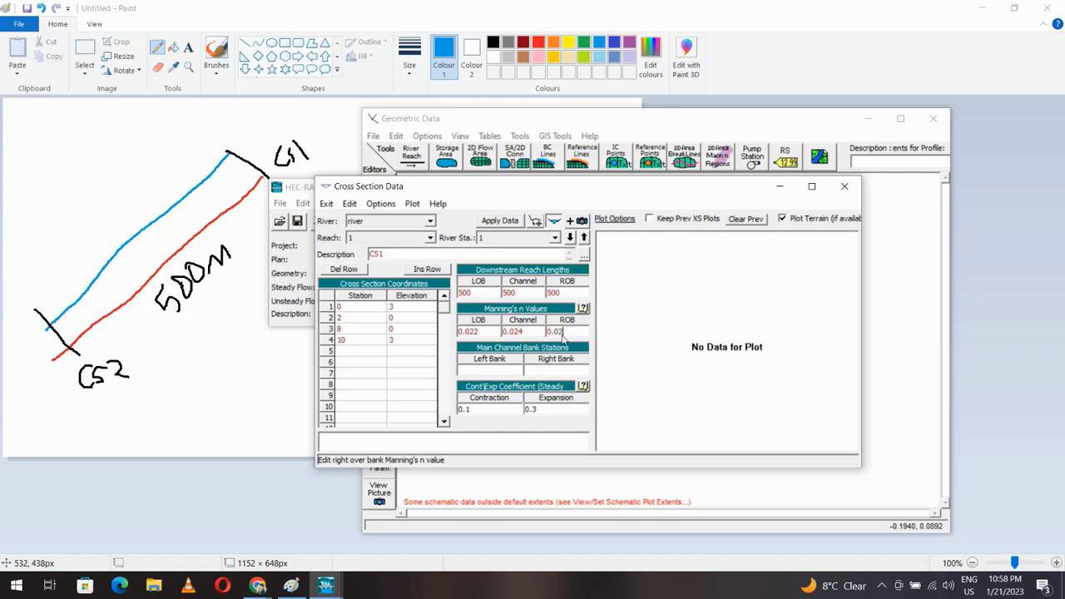
type(".02")
left_click(481, 331)
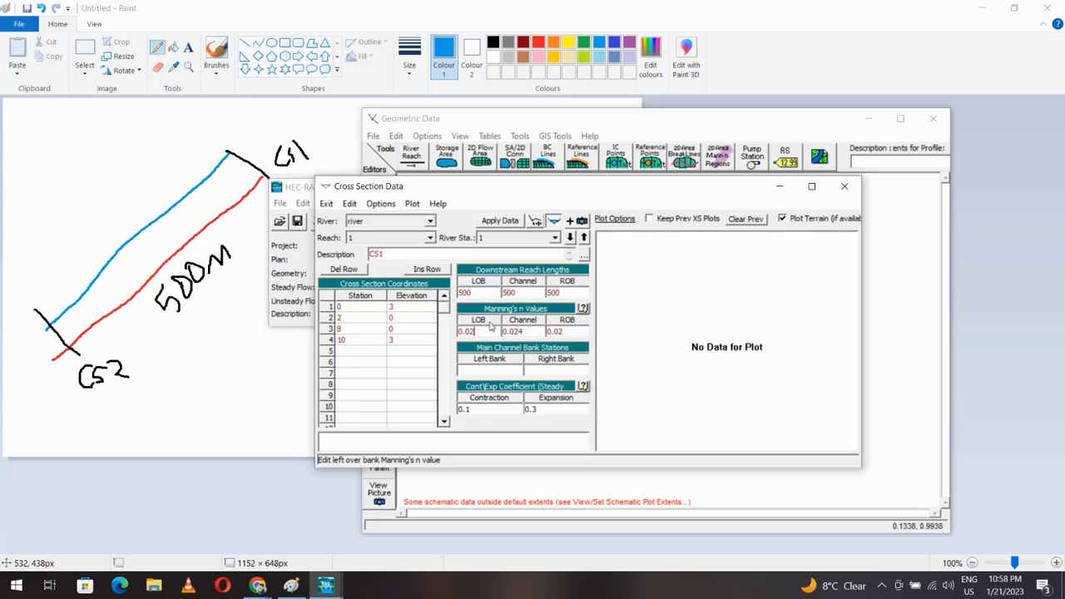
Step: Set bank stations at 0 and 10 and apply the CS1 data
left_click(489, 370)
type("0")
left_click(527, 370)
type("10")
left_click(498, 221)
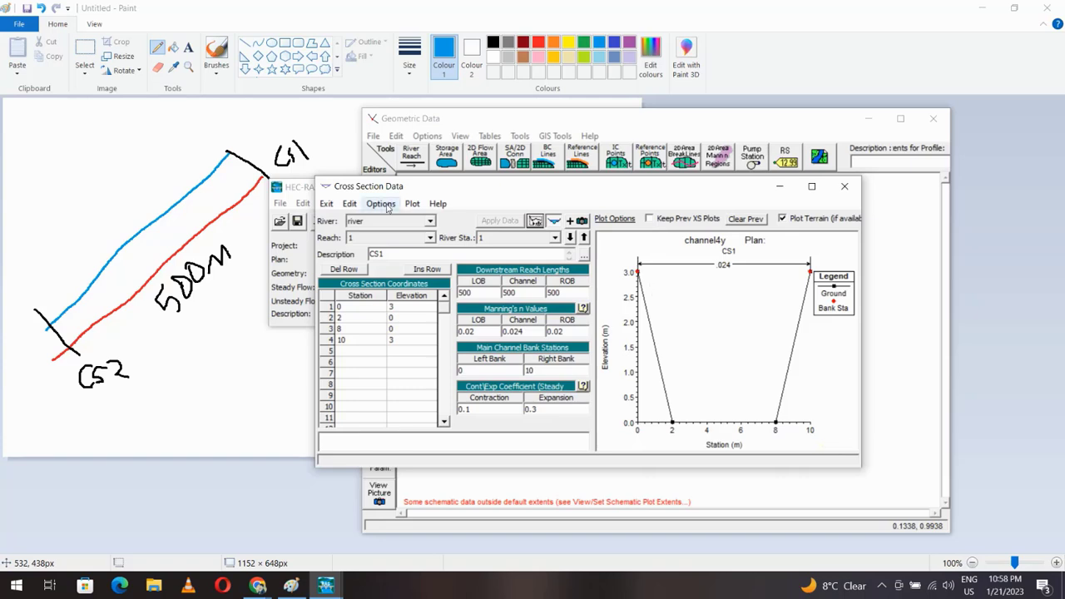
Step: Copy CS1 to river station 2 and change its description to CS2
left_click(383, 204)
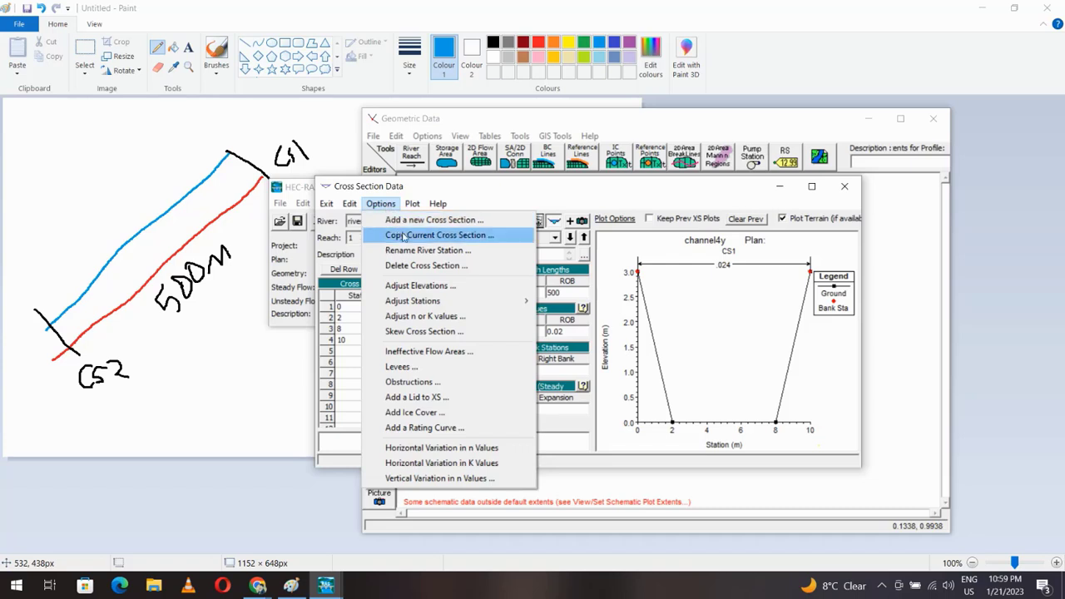
left_click(406, 237)
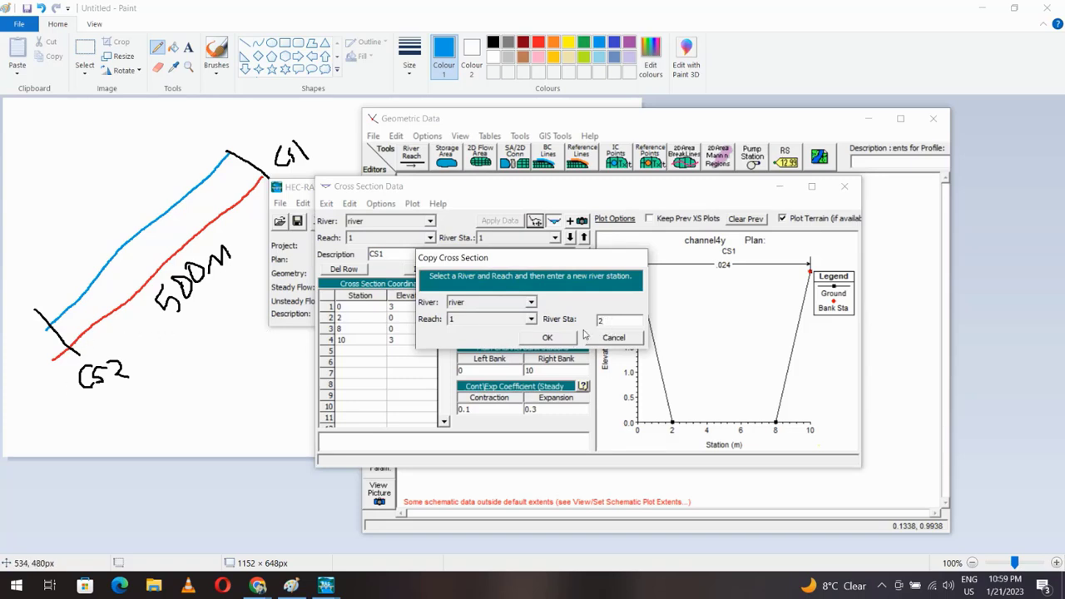
left_click(548, 338)
left_click(384, 258)
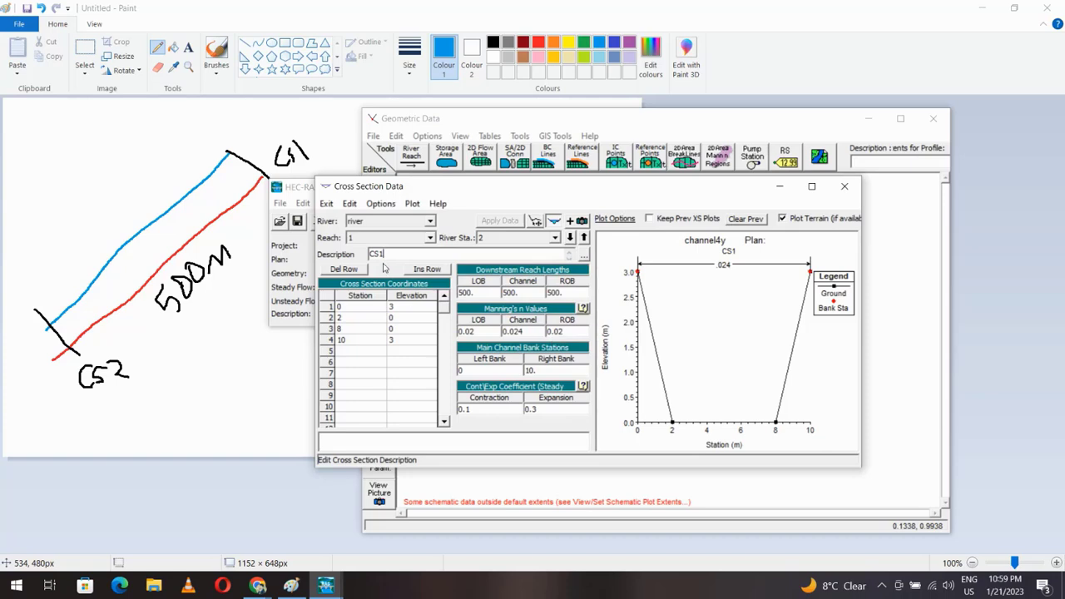
key("BackSpace")
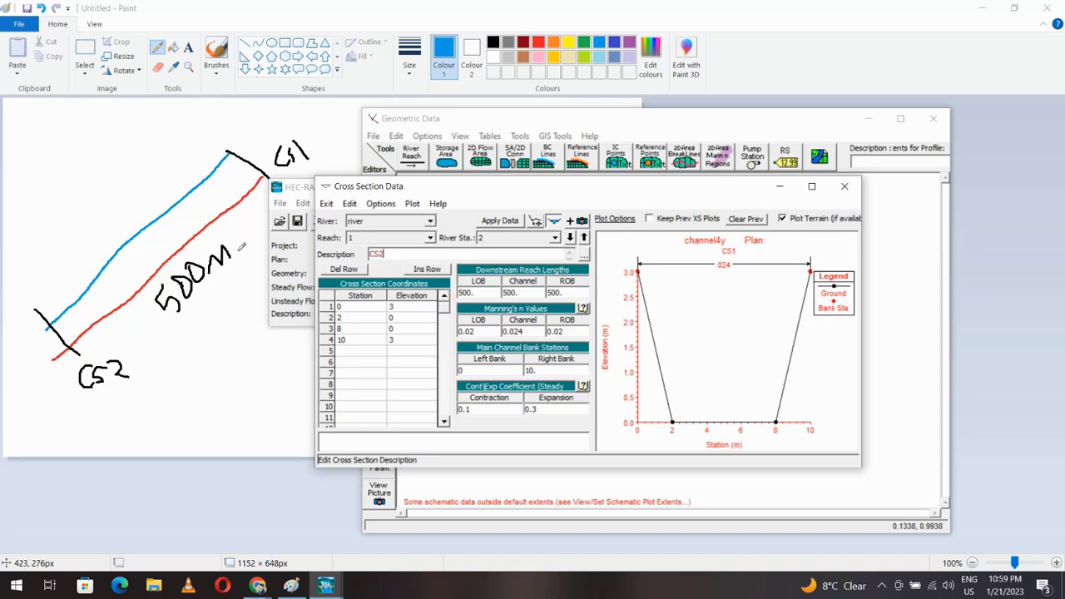
Step: Lower all CS2 elevations by 3 m, apply the data and show the full plot
left_click(380, 203)
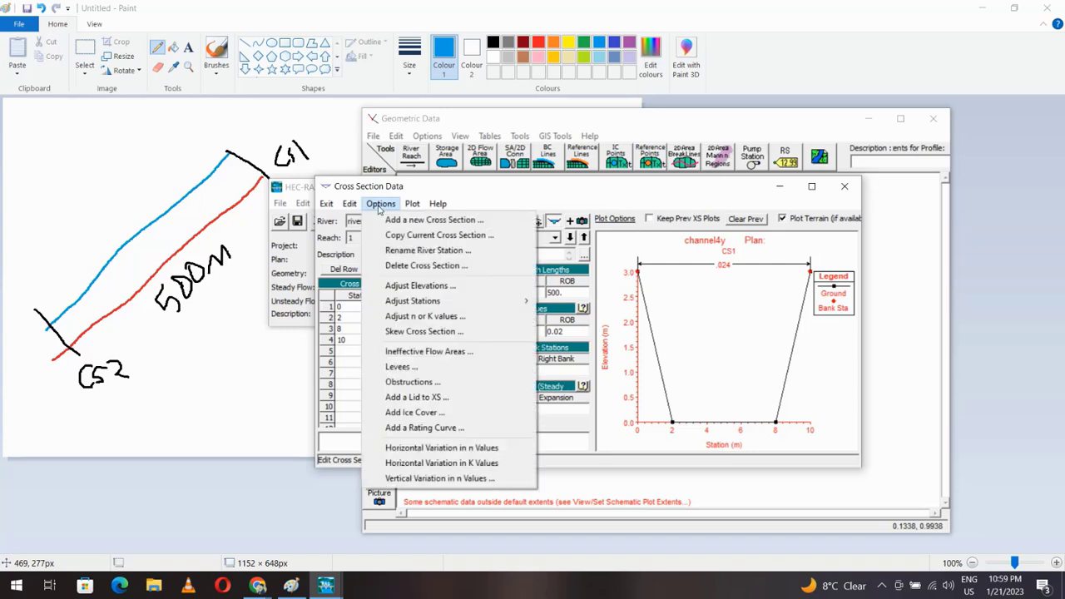
left_click(396, 288)
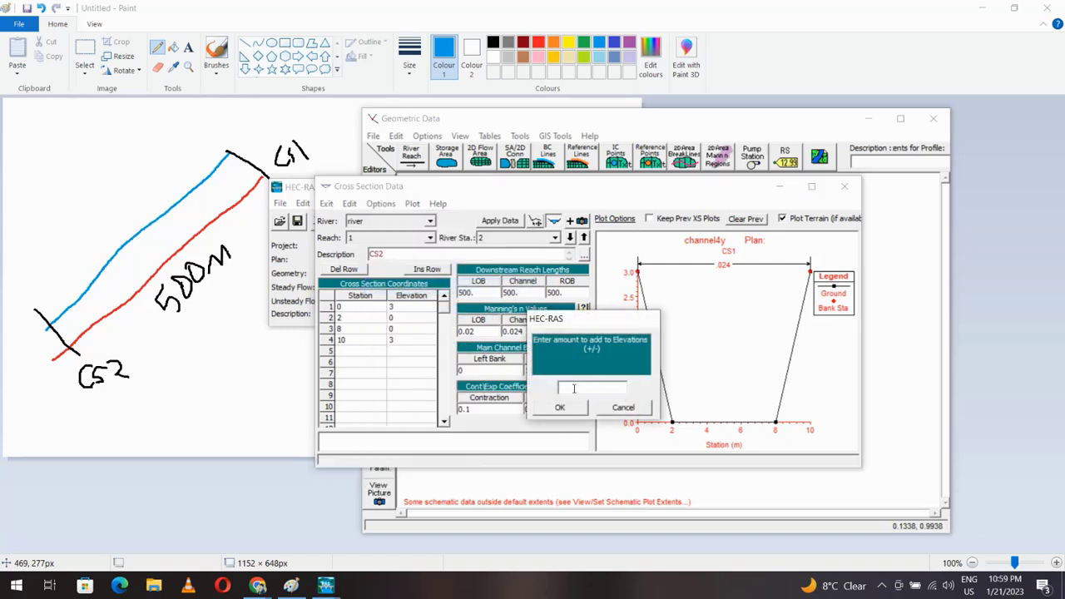
type("-3")
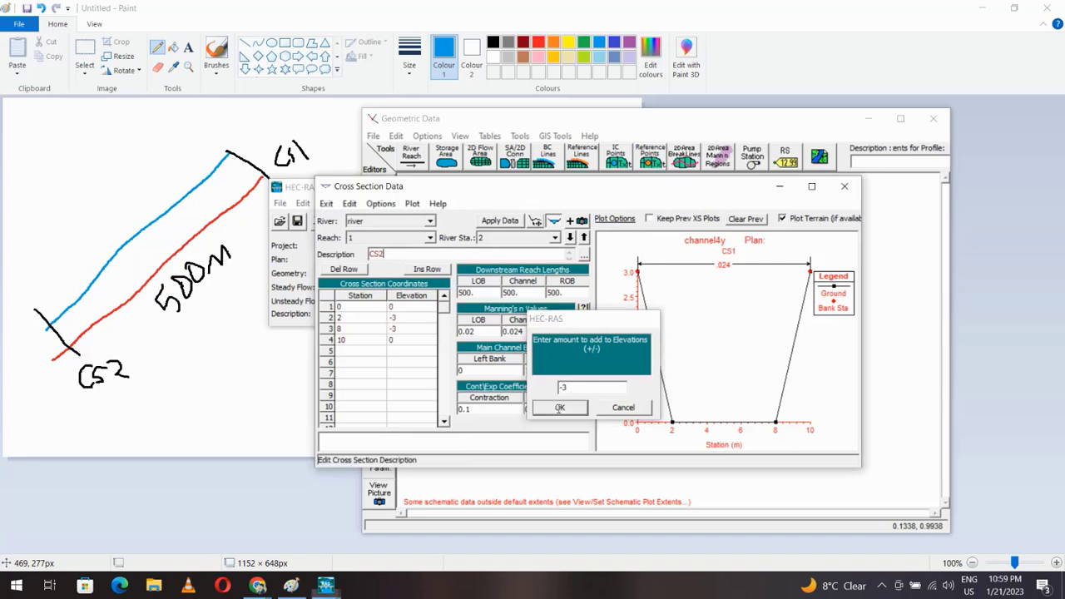
left_click(559, 407)
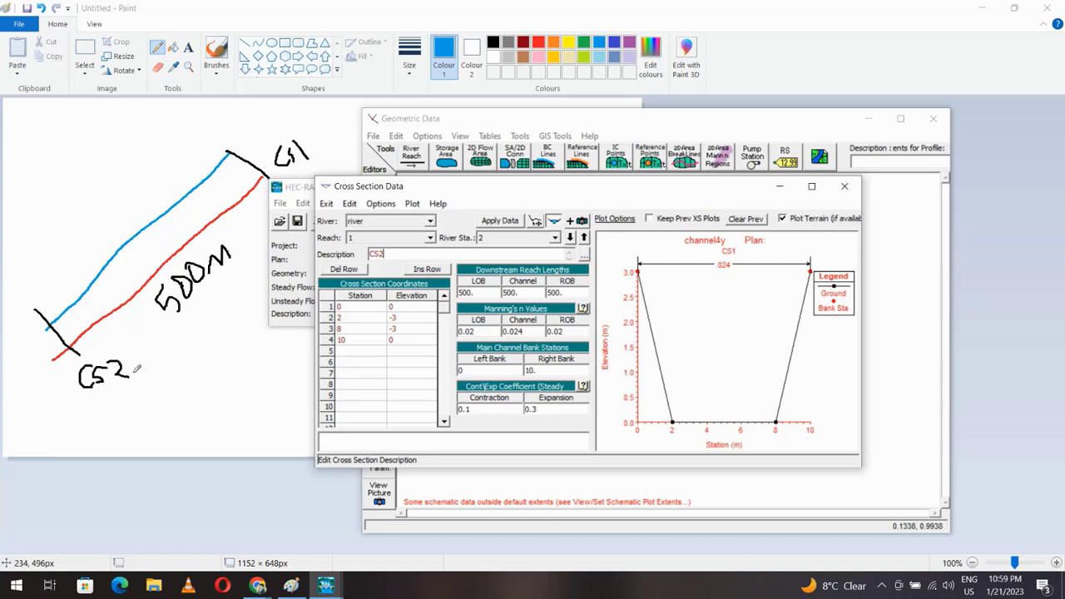
left_click(496, 220)
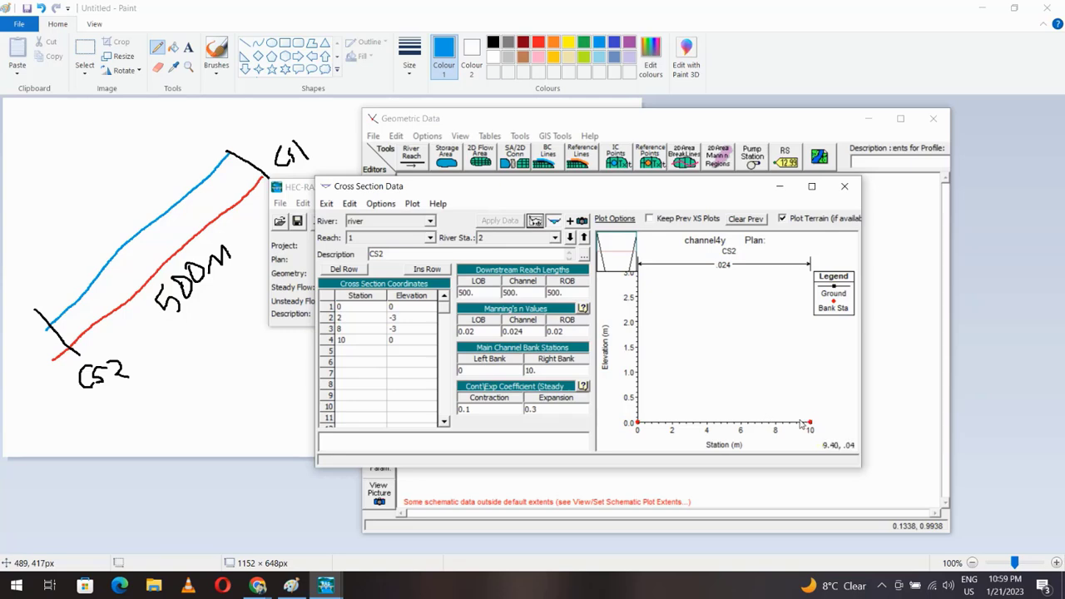
left_click(614, 219)
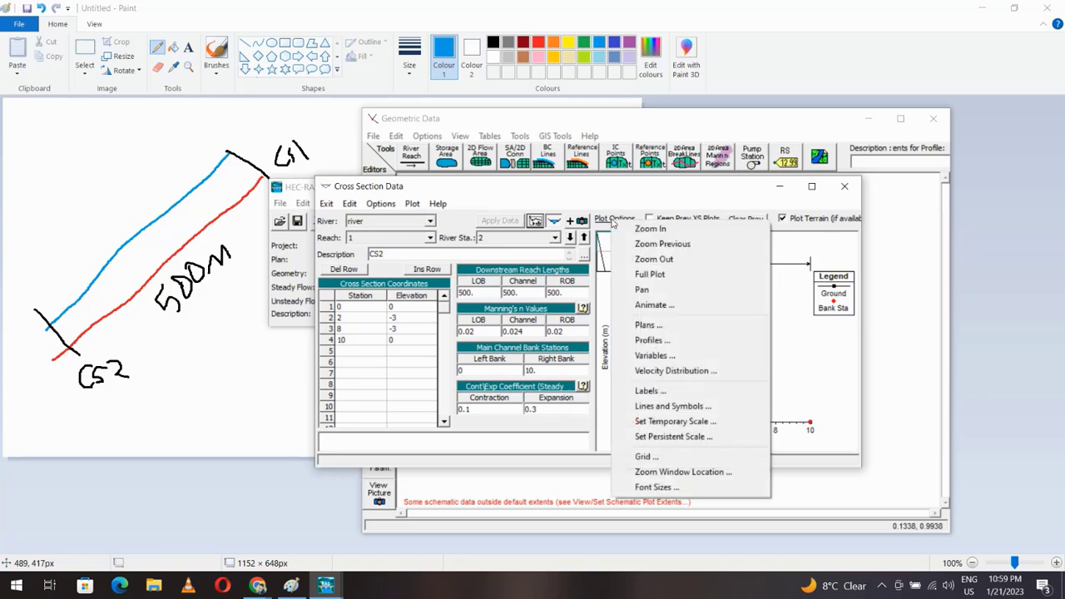
left_click(650, 273)
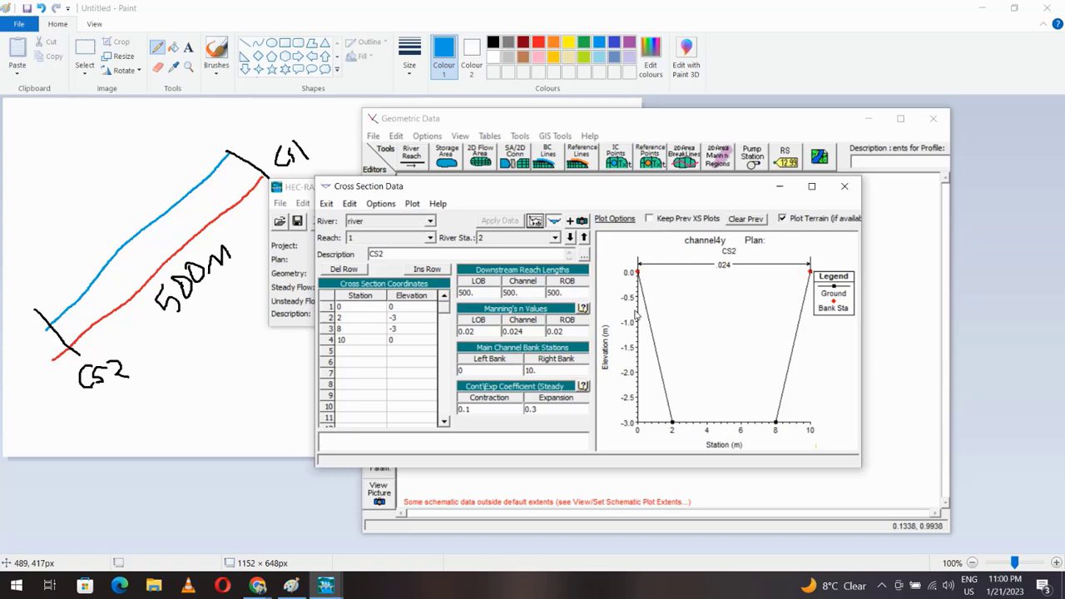
Step: Interpolate cross sections along the whole reach with a maximum spacing of 50
left_click(845, 186)
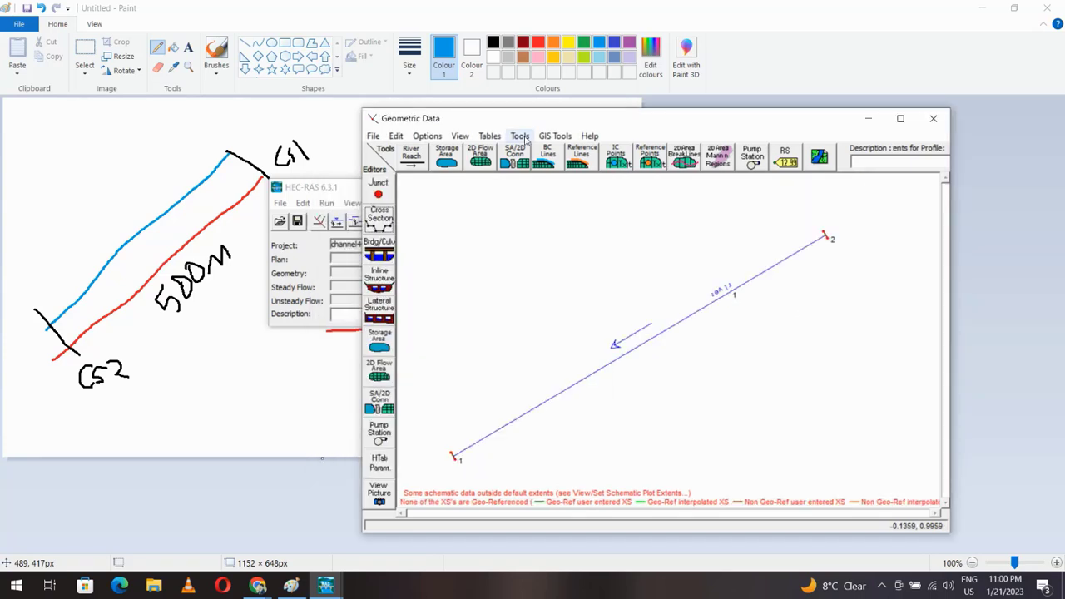
double_click(533, 118)
left_click(165, 24)
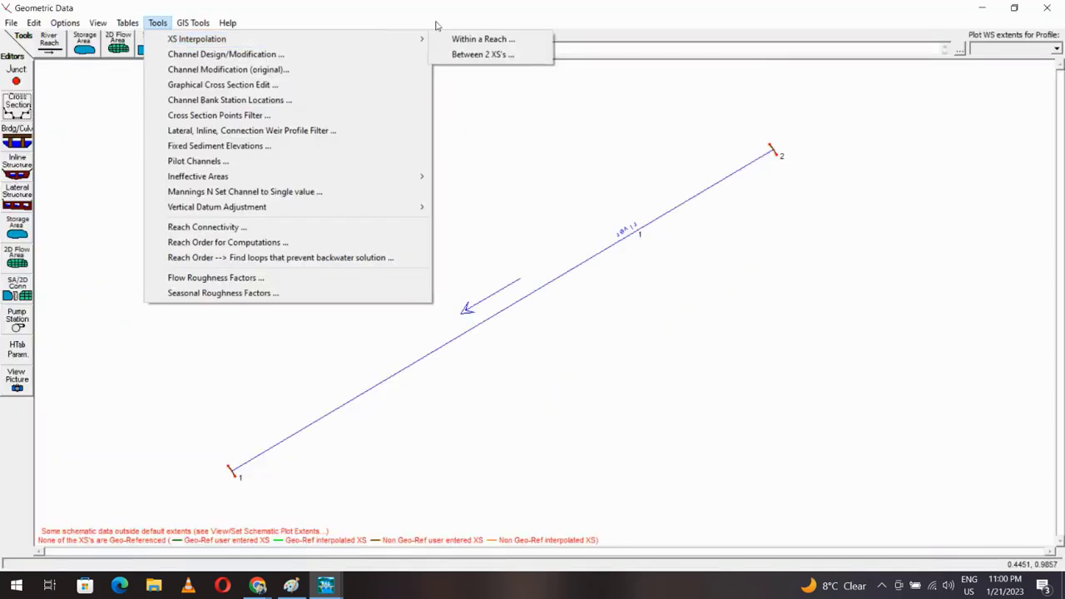
mouse_move(385, 42)
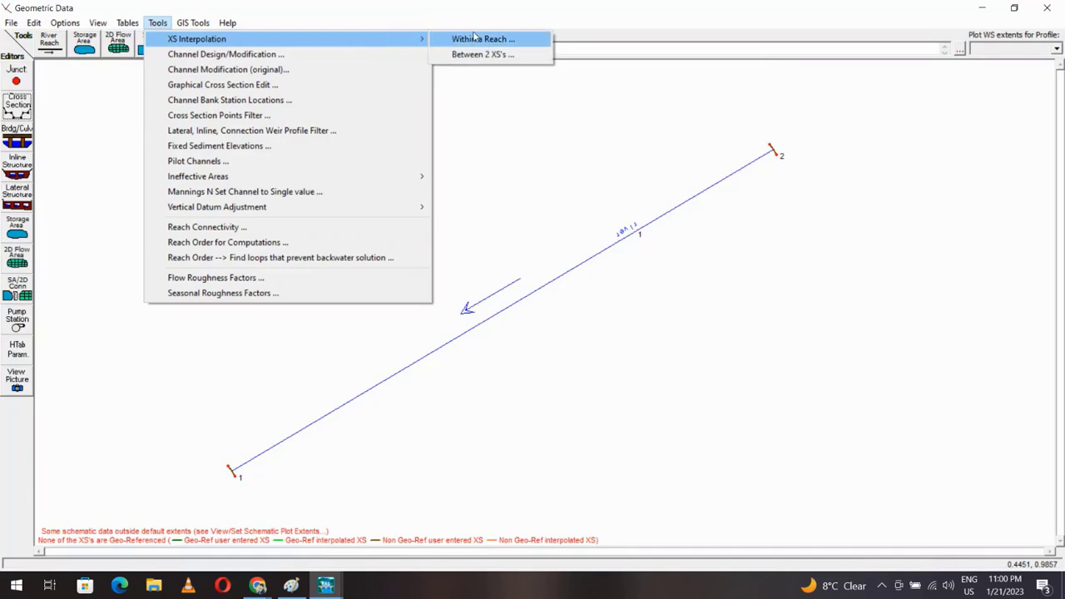
left_click(454, 39)
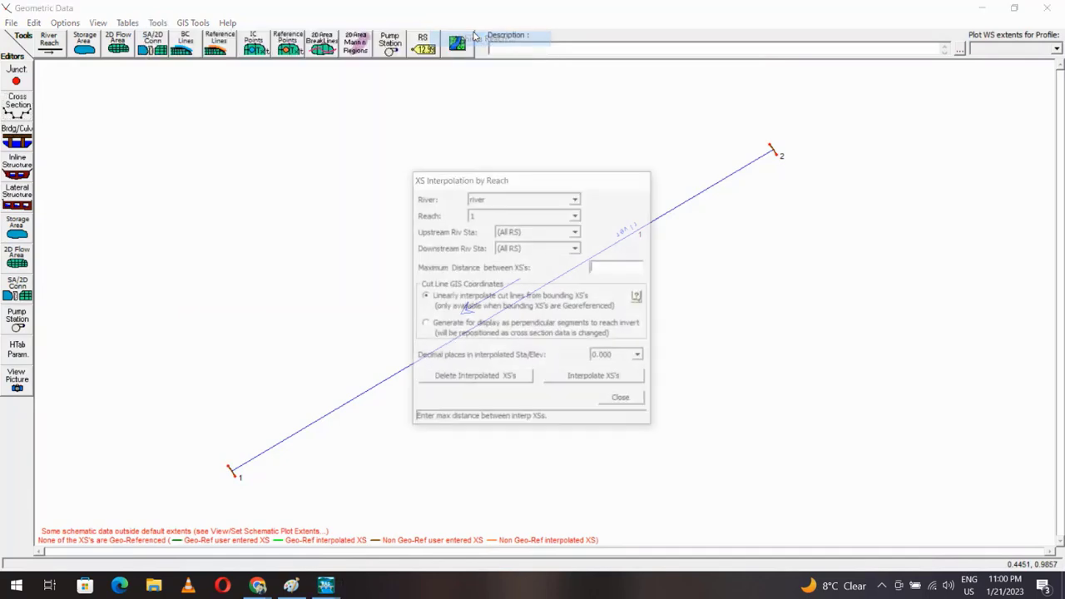
left_click(576, 248)
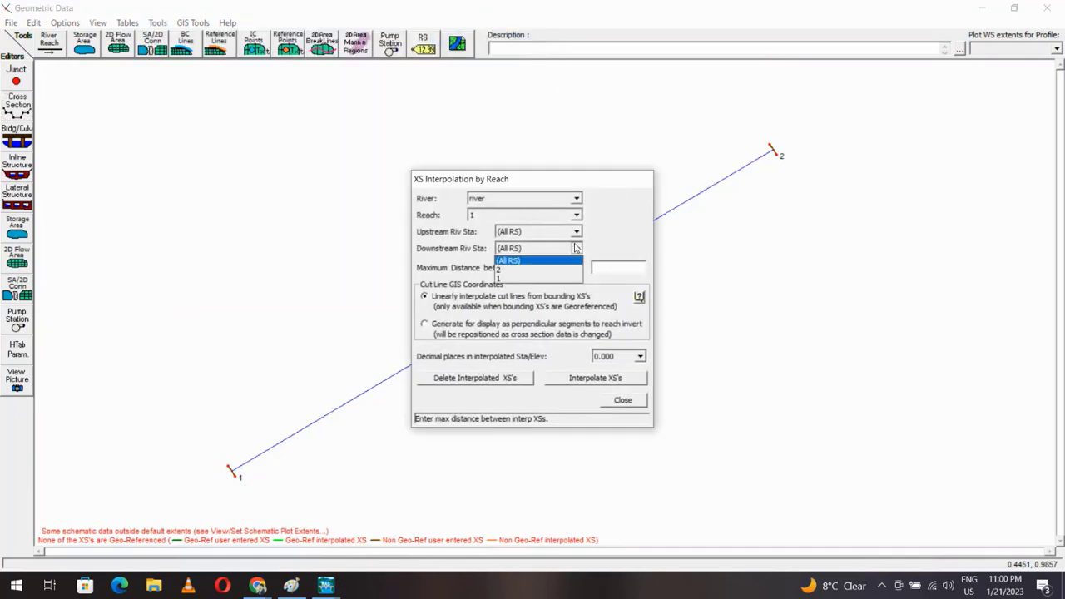
left_click(511, 262)
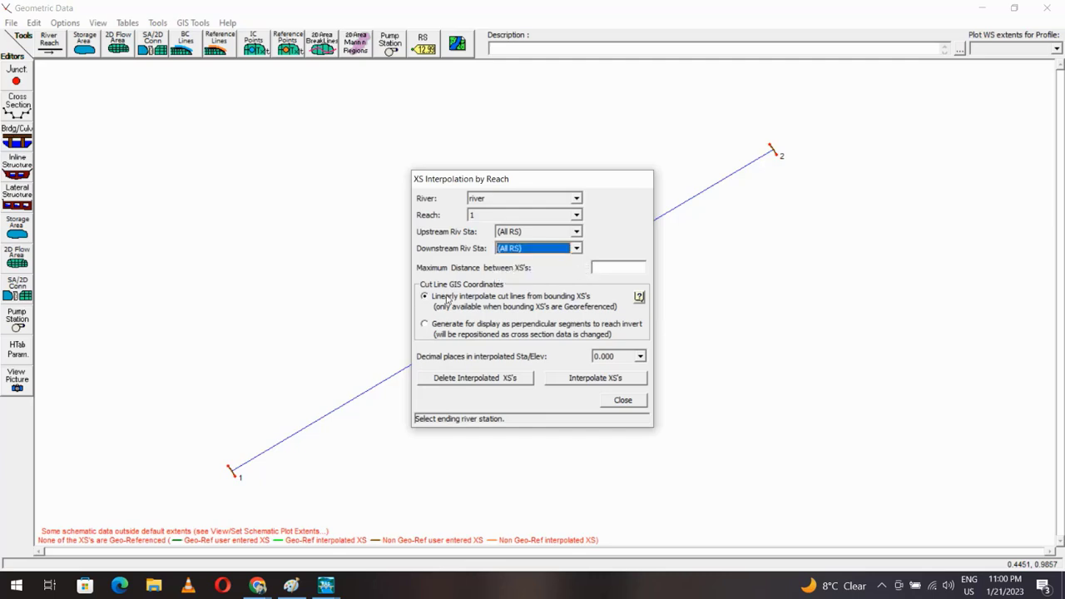
left_click(613, 267)
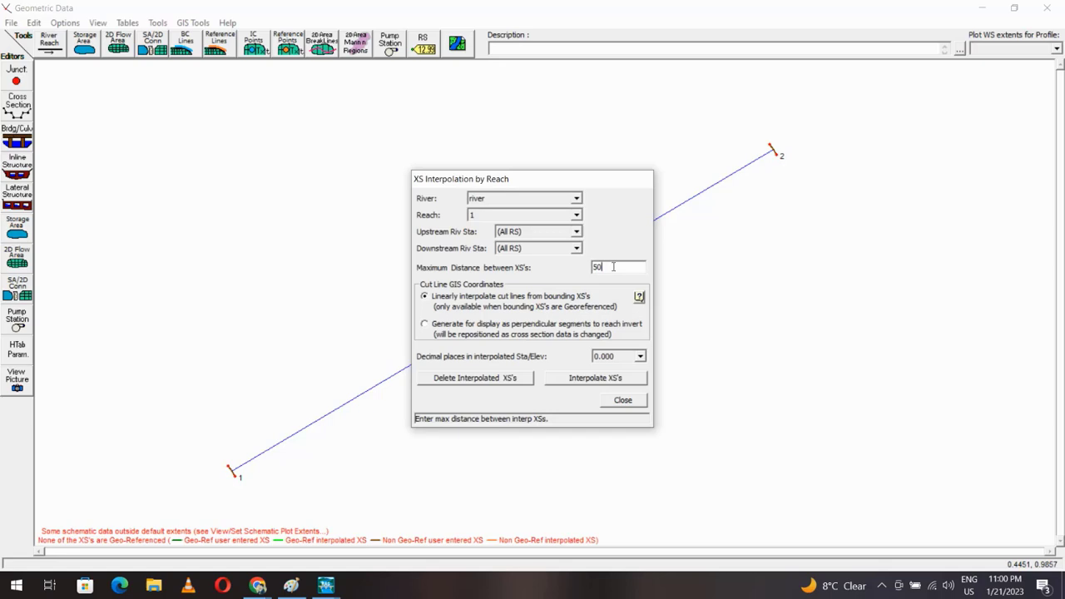
type("50")
left_click(608, 381)
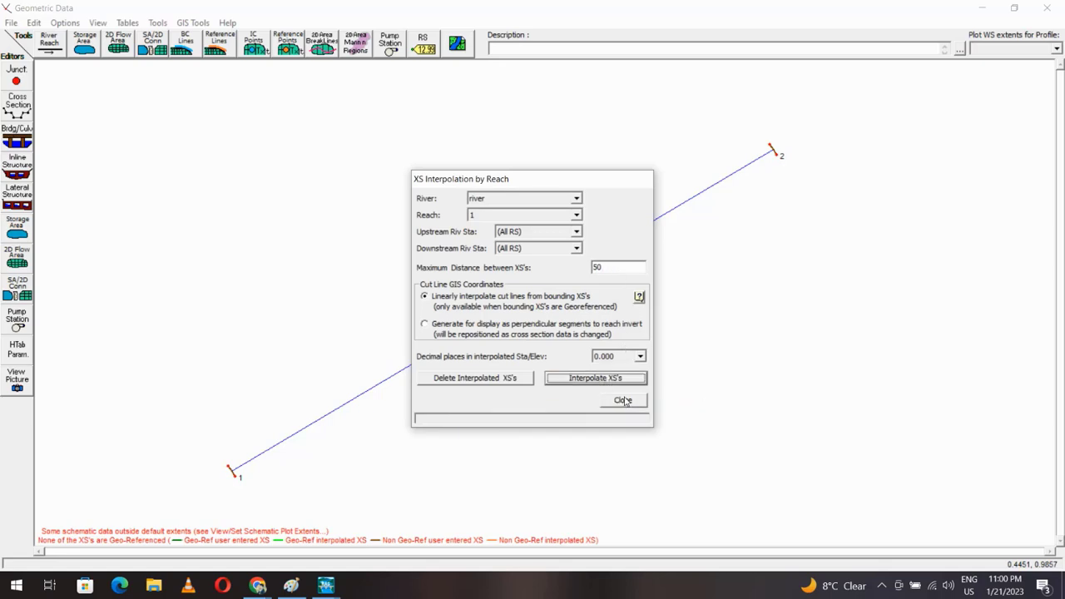
left_click(625, 401)
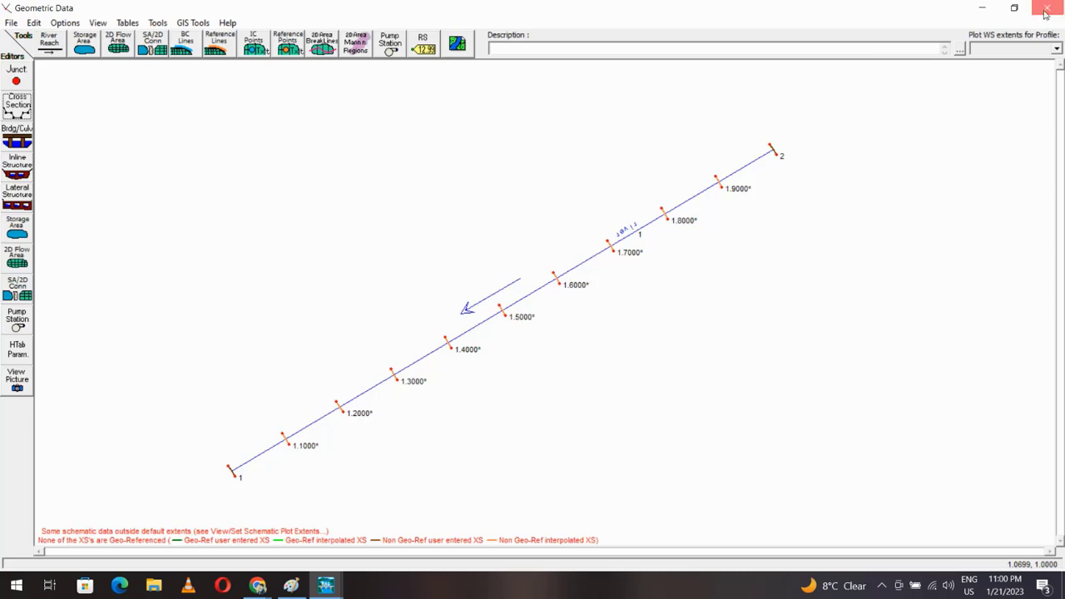
Step: Enter a steady flow of 300 m³/s for profile PF 1
left_click(1046, 10)
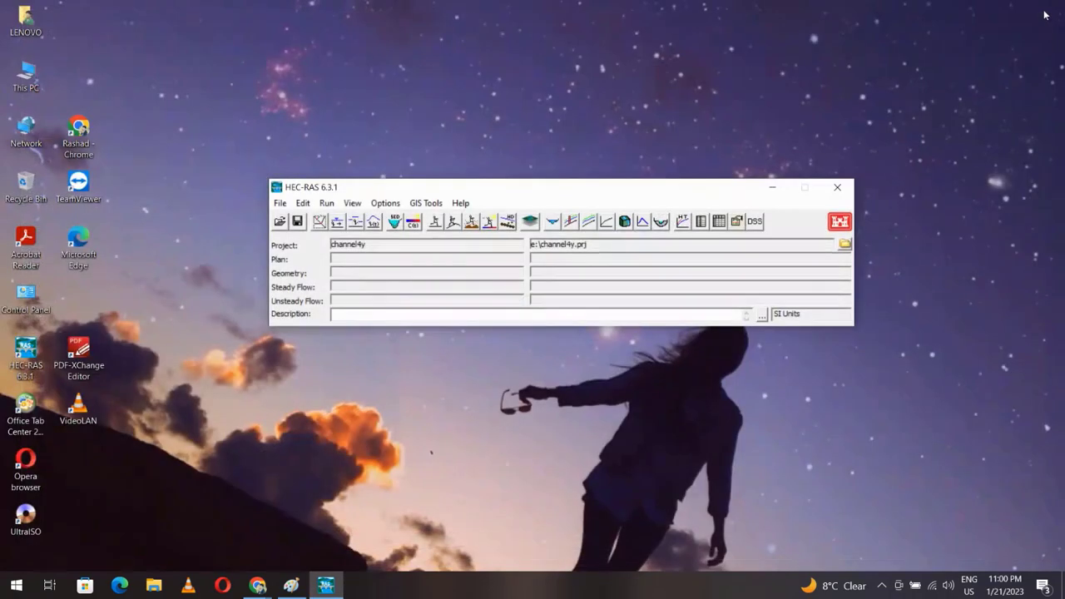
left_click(305, 203)
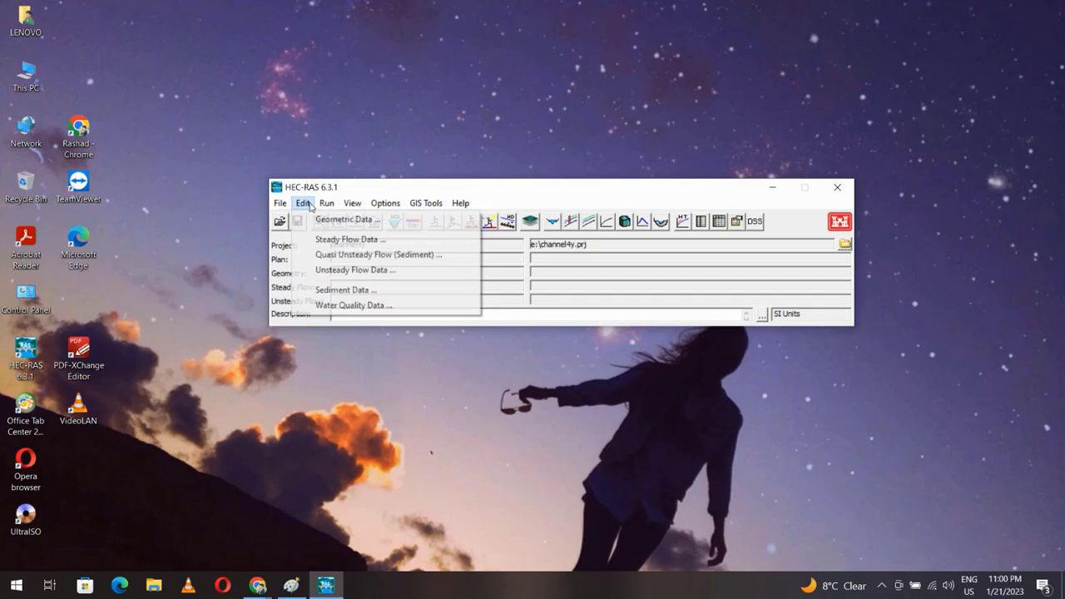
left_click(330, 239)
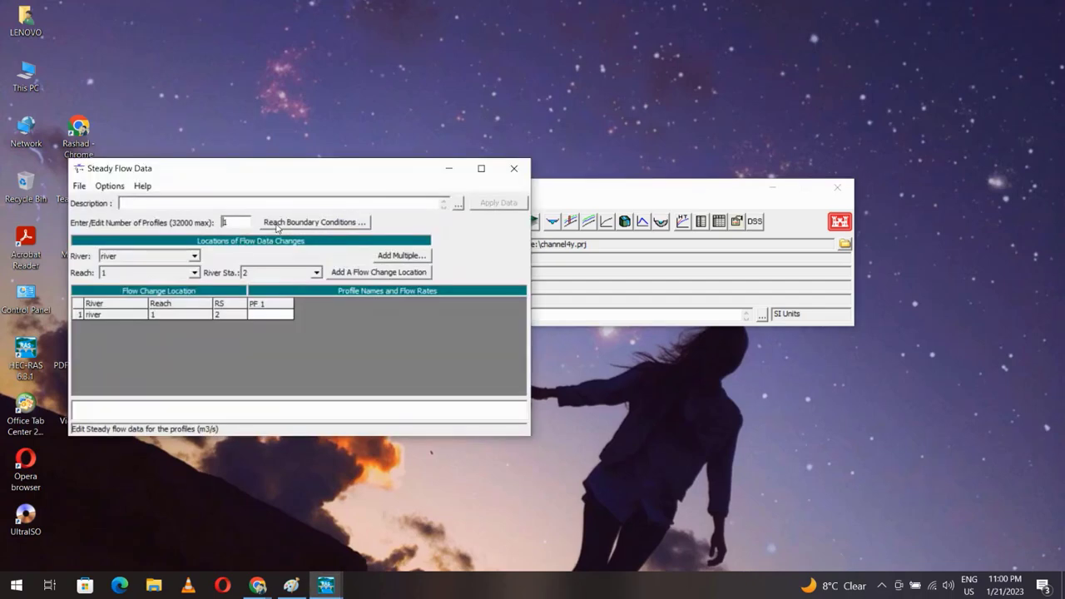
left_click(157, 203)
type("flow data")
left_click(265, 314)
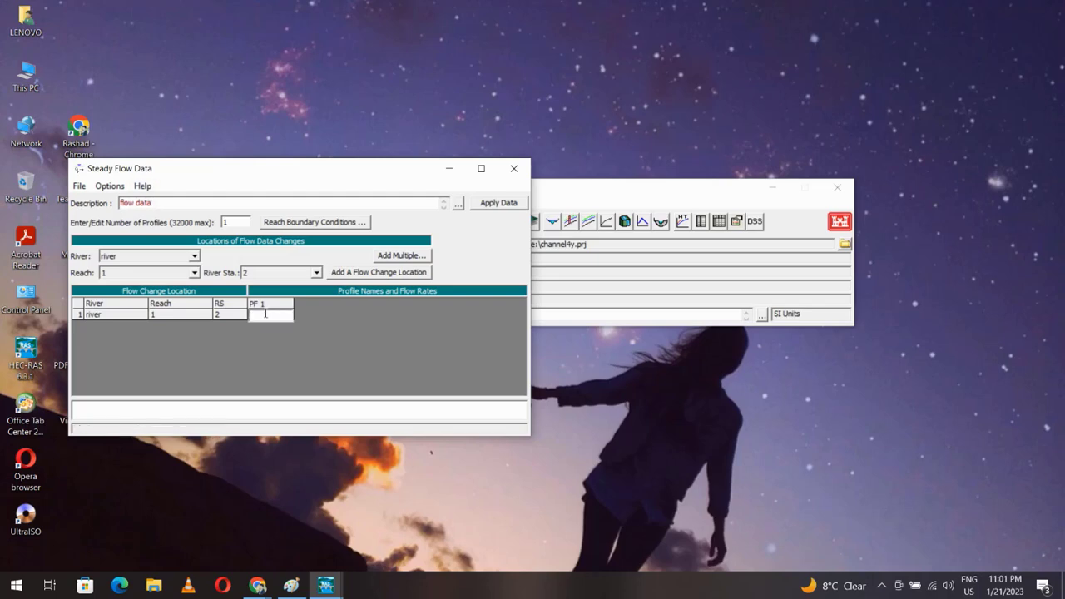
type("300")
Step: Set a known downstream water surface of 2 as the reach boundary condition
left_click(288, 223)
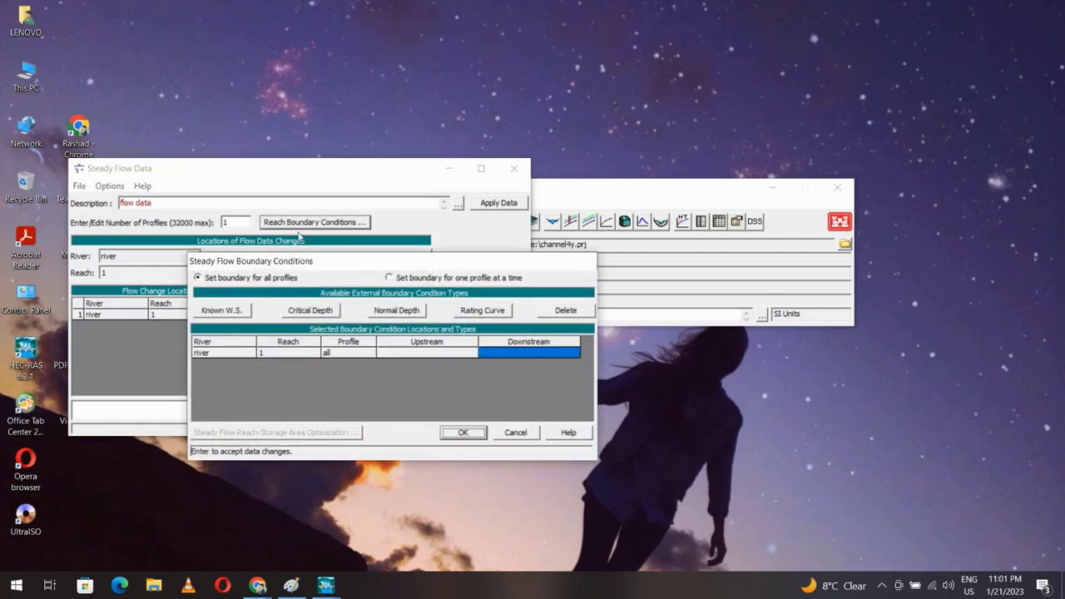
left_click(218, 310)
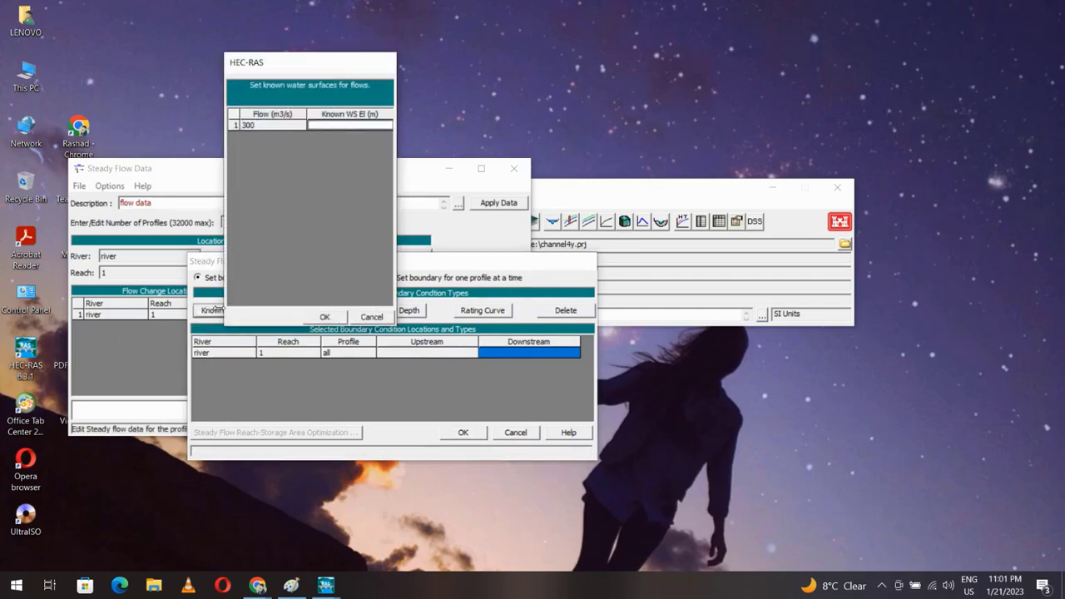
type("2")
left_click(334, 317)
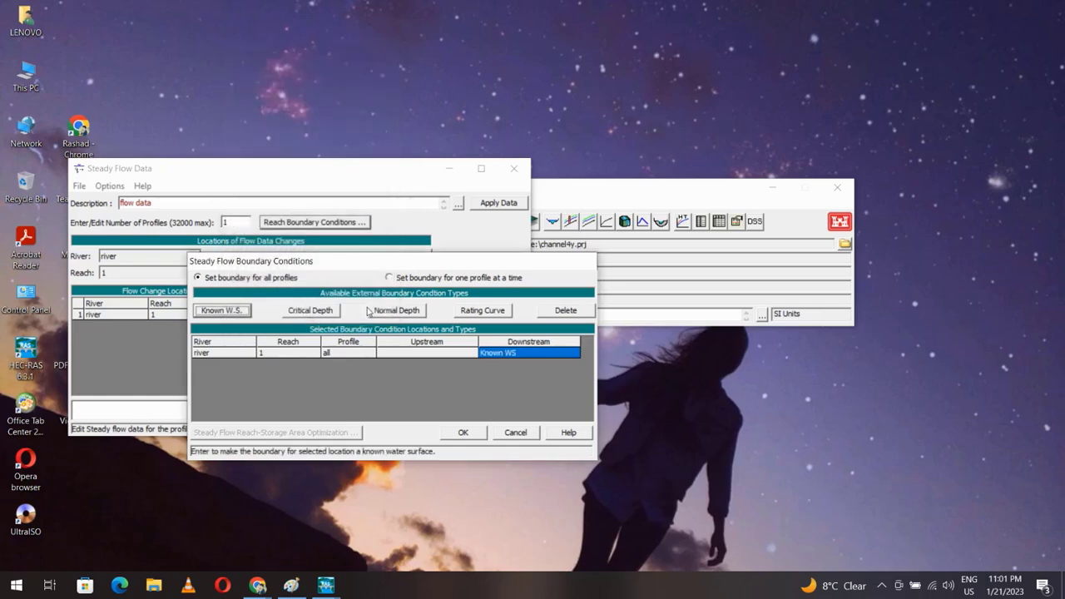
left_click(464, 434)
Step: Save the steady flow data under the title 'flow data' and close the editor
left_click(79, 185)
left_click(94, 231)
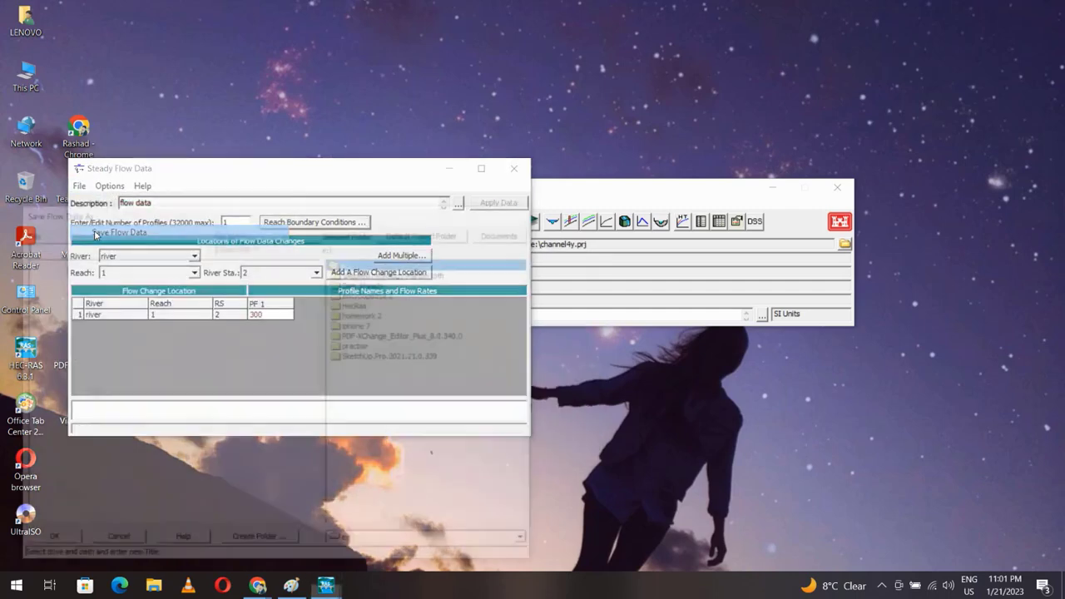
type("flow data")
left_click(50, 537)
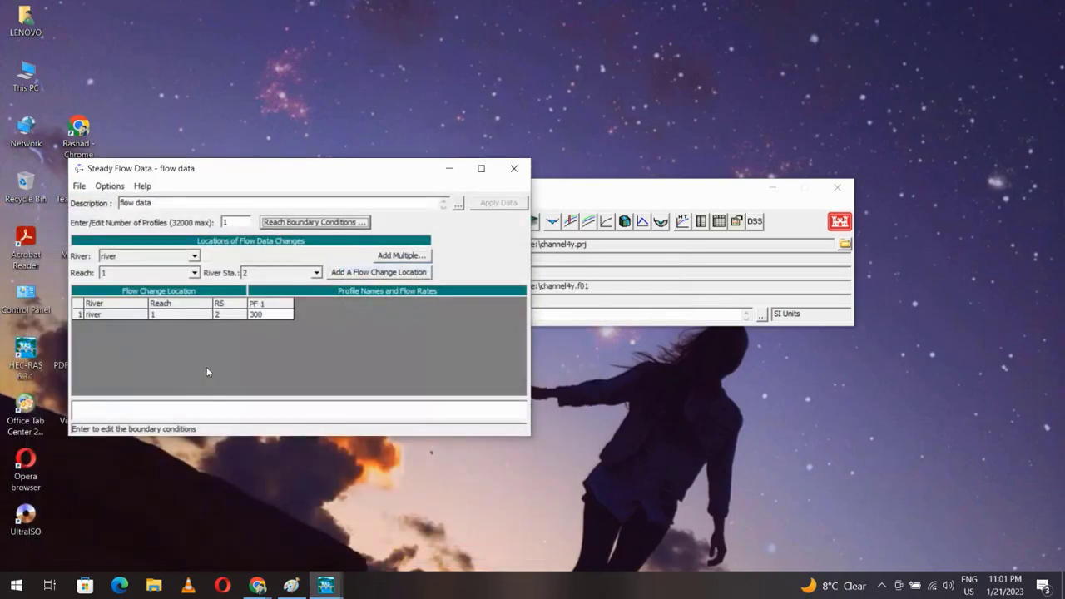
left_click(514, 168)
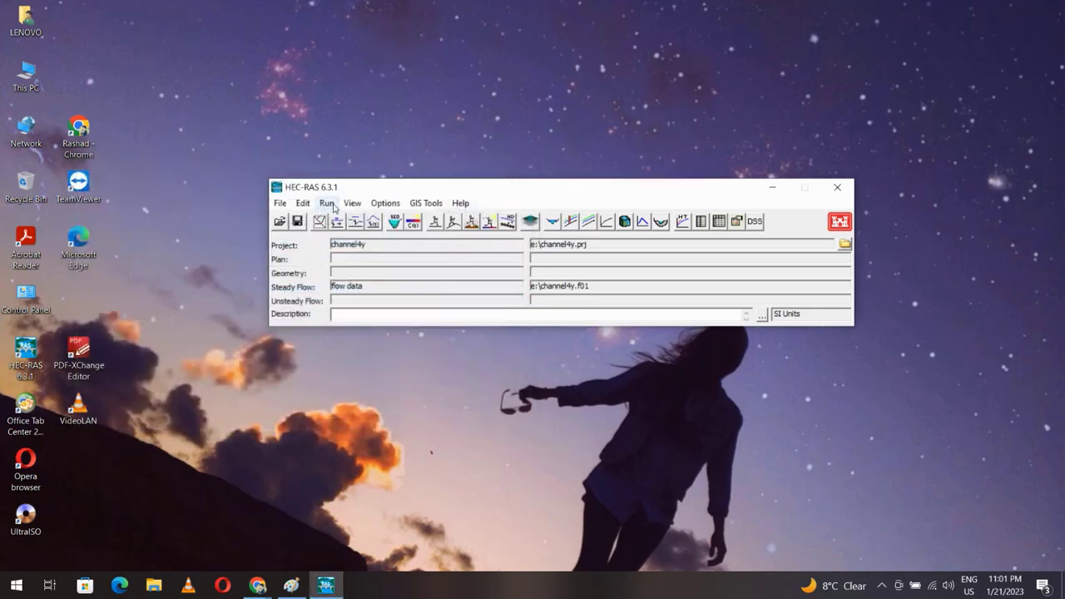
Step: Run the steady flow analysis for Plan 01 with Short ID 1 and close the windows
left_click(327, 203)
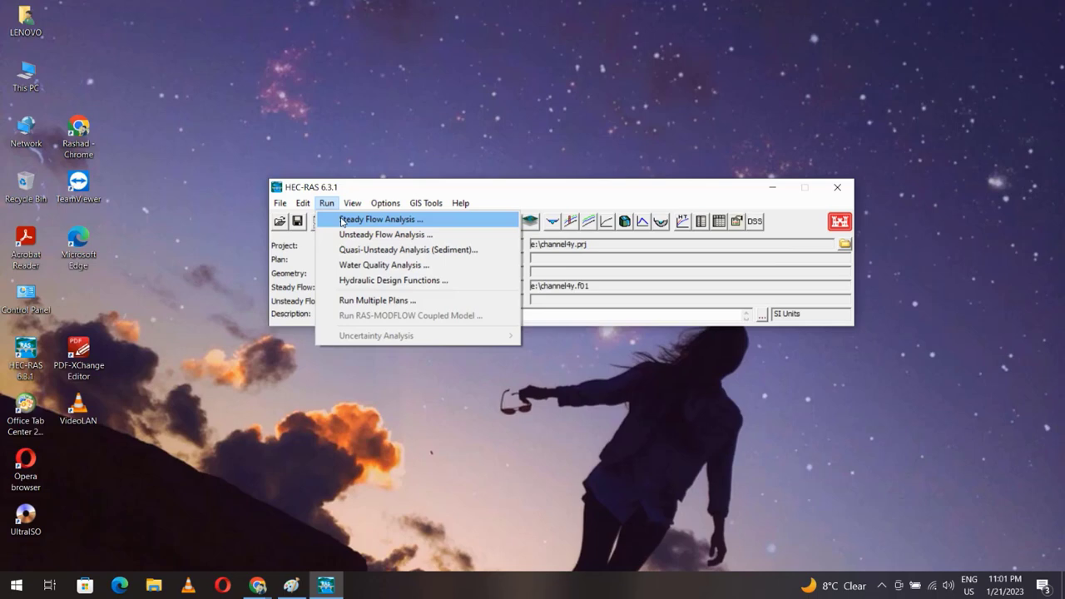
left_click(343, 220)
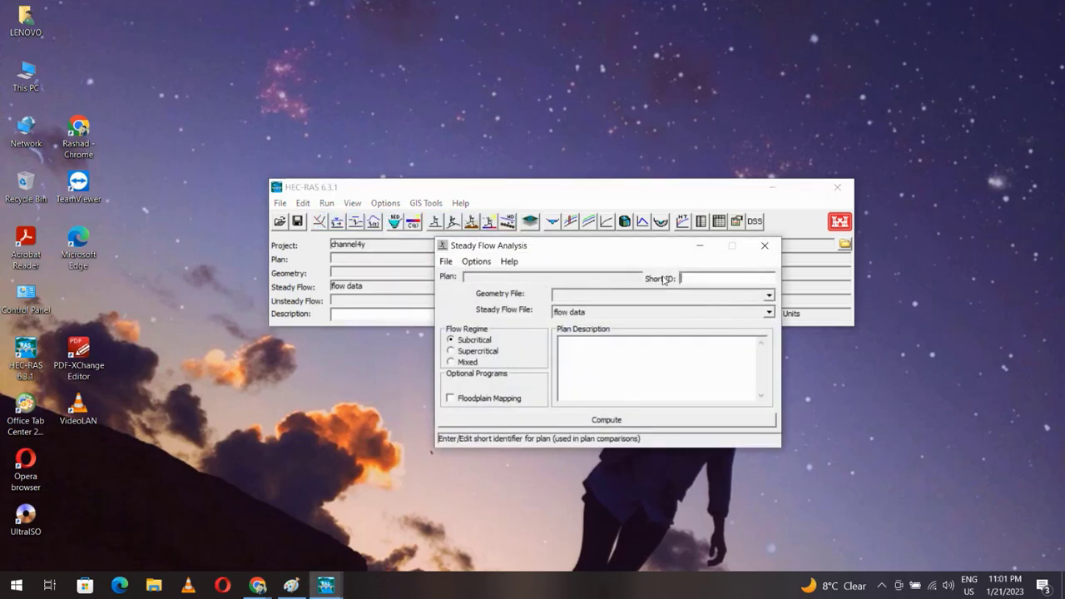
type("1")
left_click(601, 422)
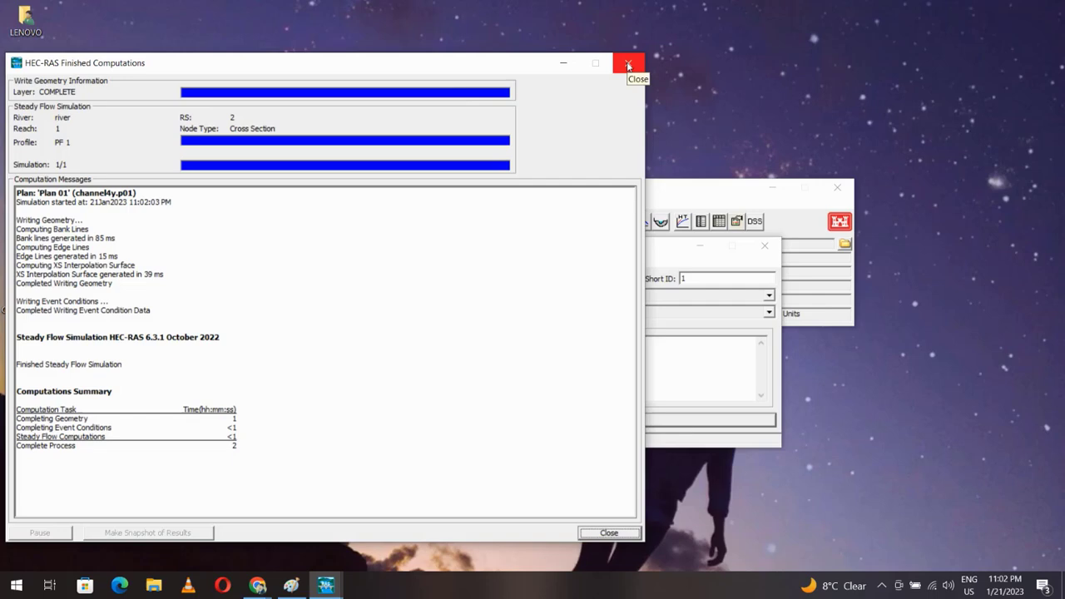
left_click(628, 65)
left_click(764, 246)
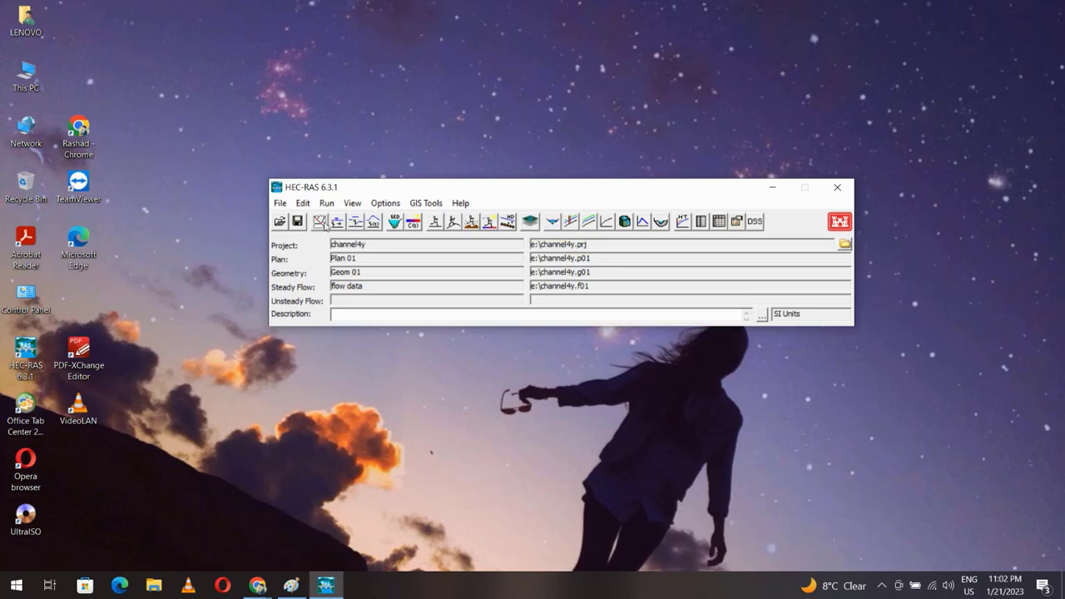
left_click(552, 222)
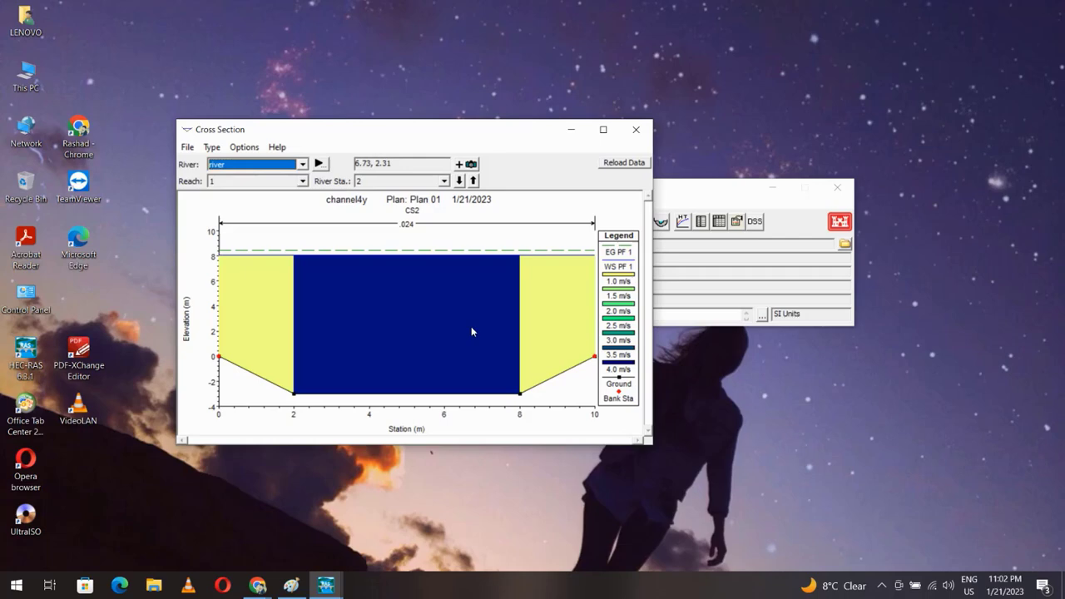
left_click(560, 315)
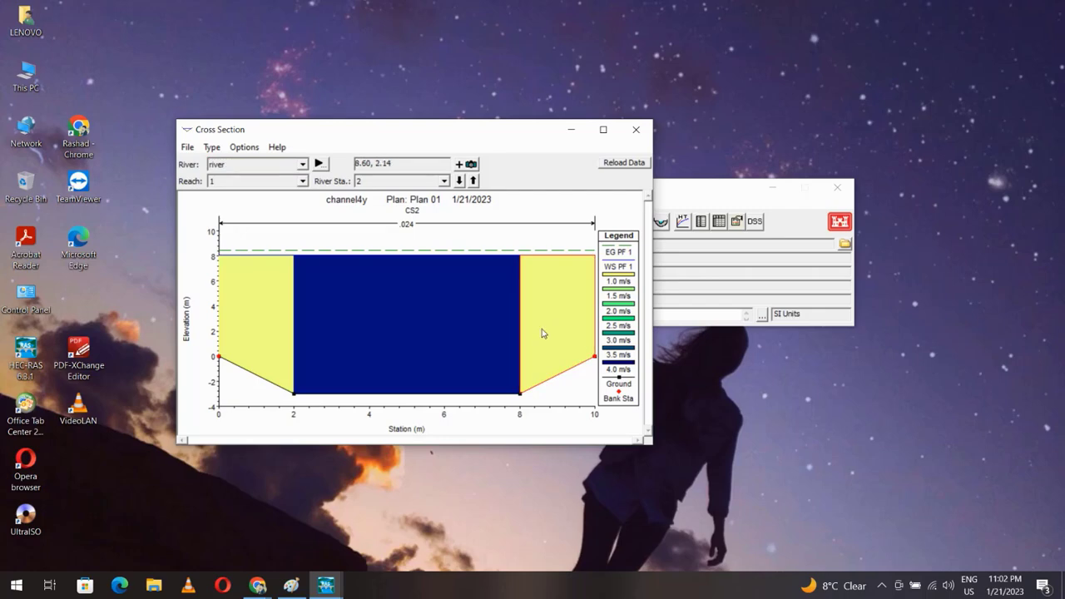
left_click(382, 320)
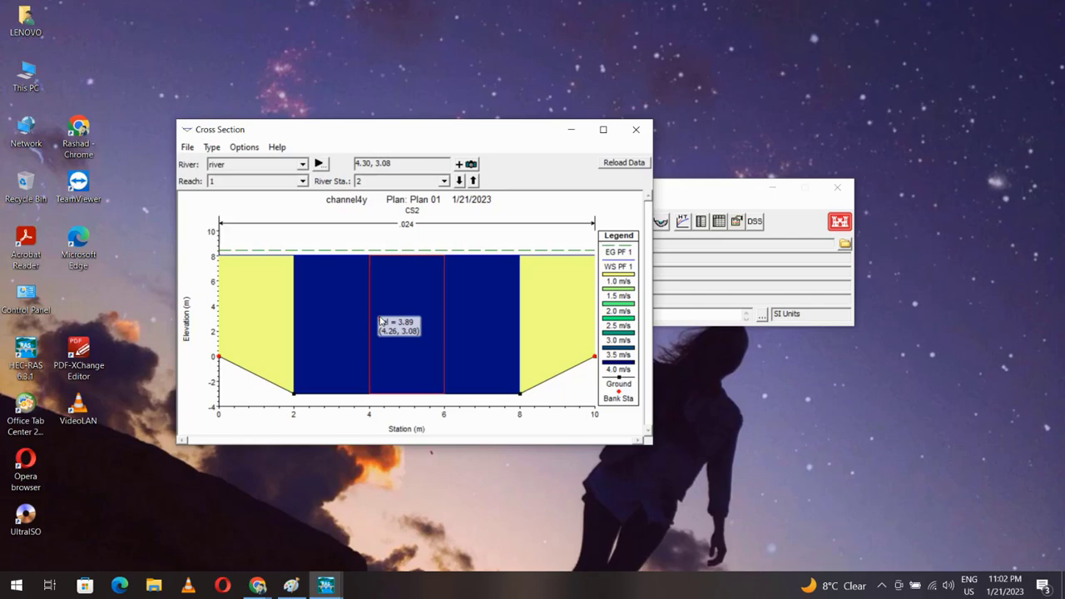
left_click(262, 305)
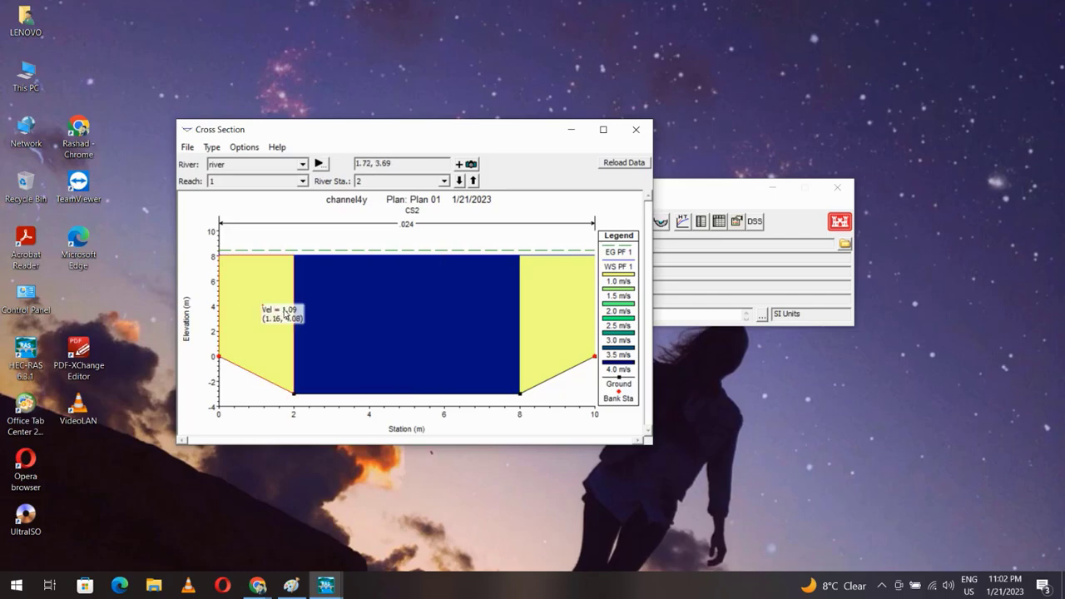
left_click(472, 183)
left_click(471, 181)
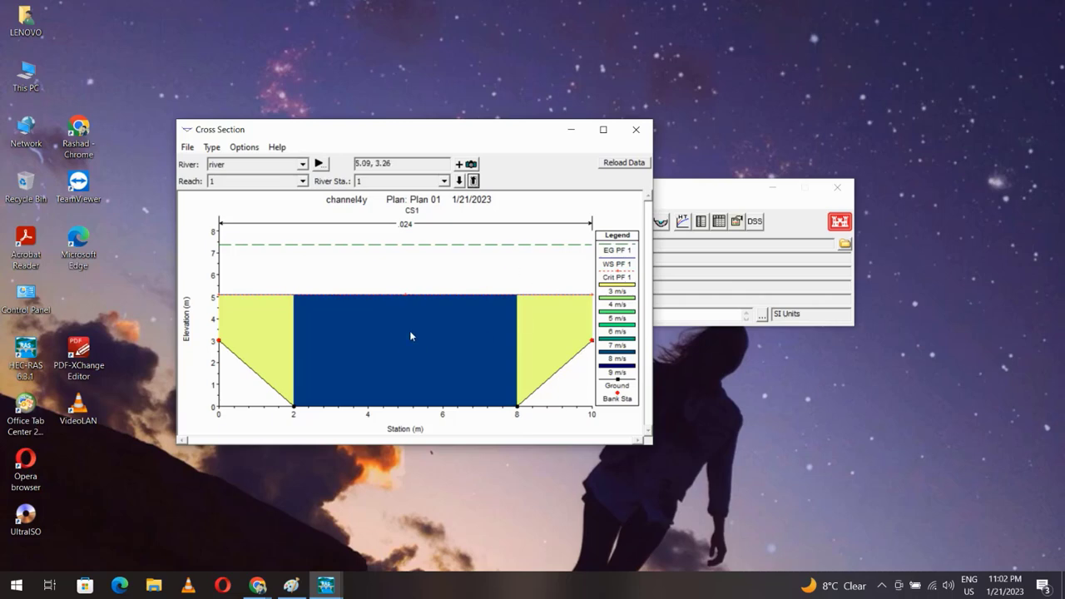
left_click(631, 130)
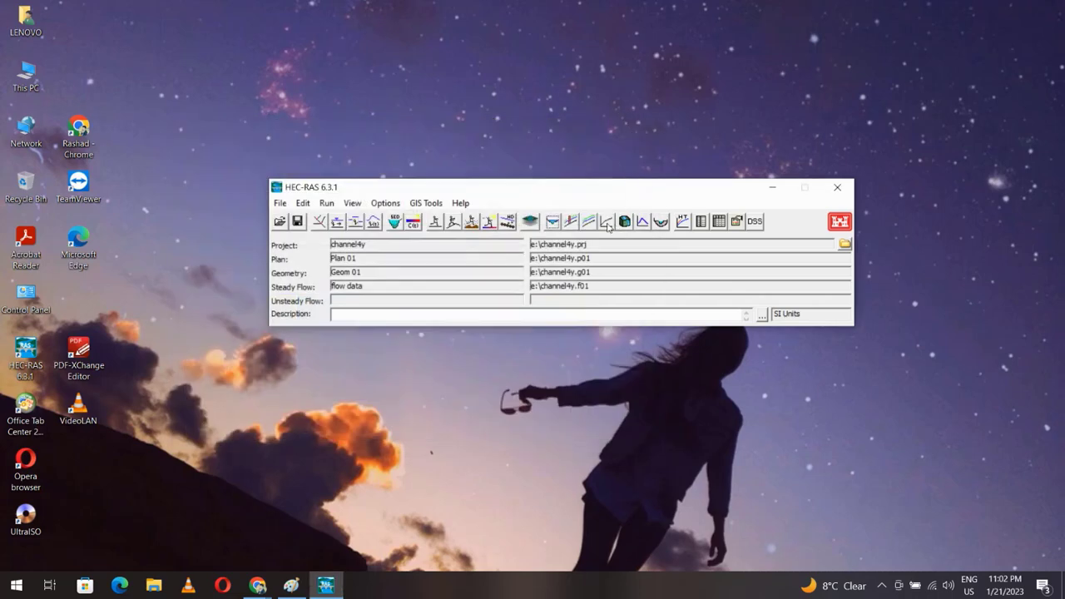
left_click(571, 222)
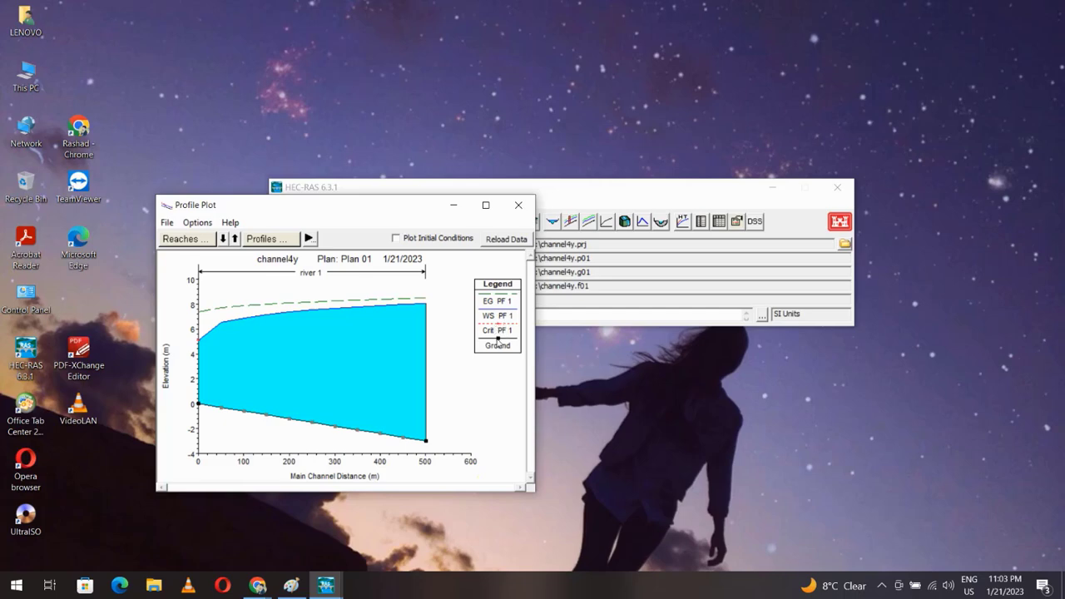
left_click(519, 205)
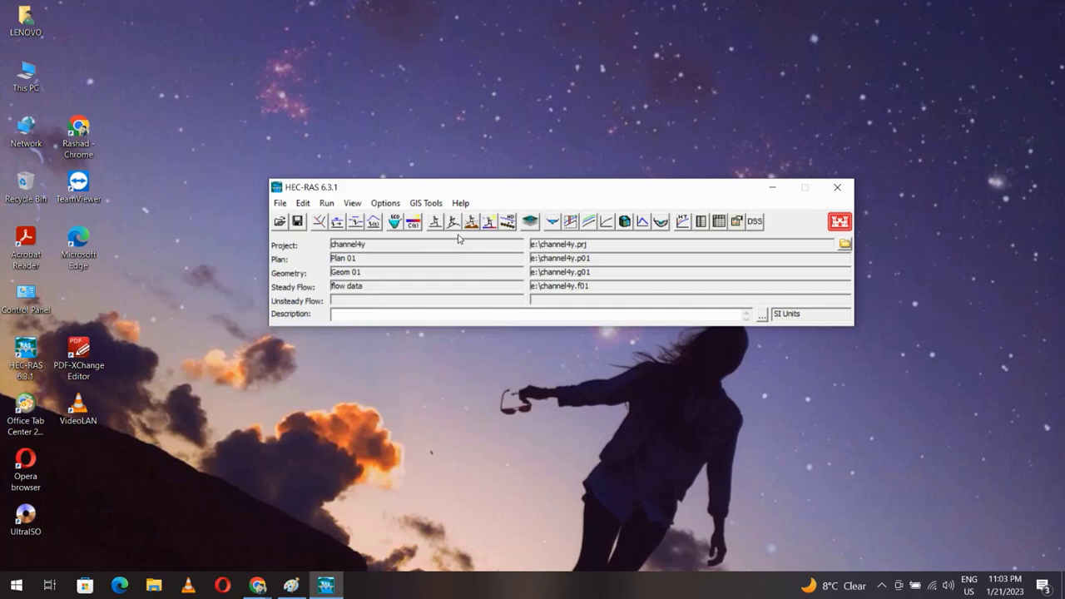
left_click(721, 221)
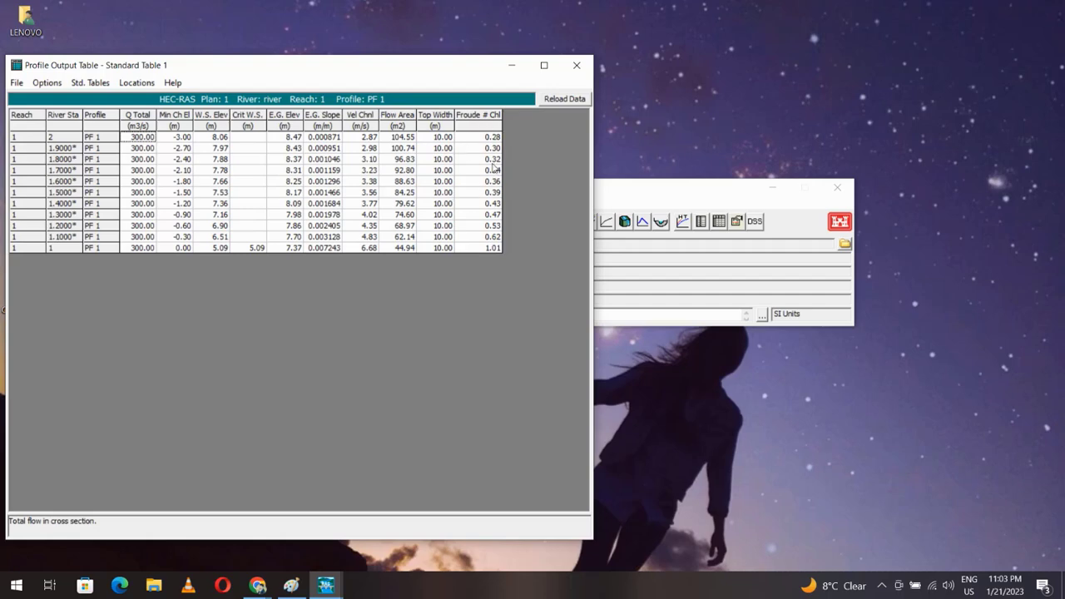
key("alt+F4")
mouse_move(258, 585)
left_click(338, 500)
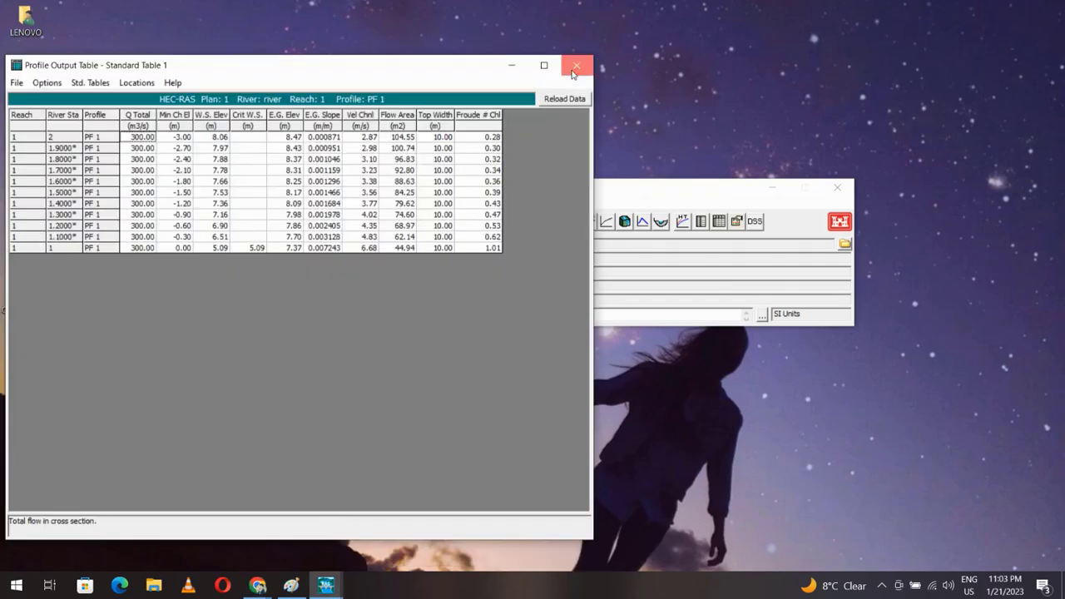
left_click(571, 64)
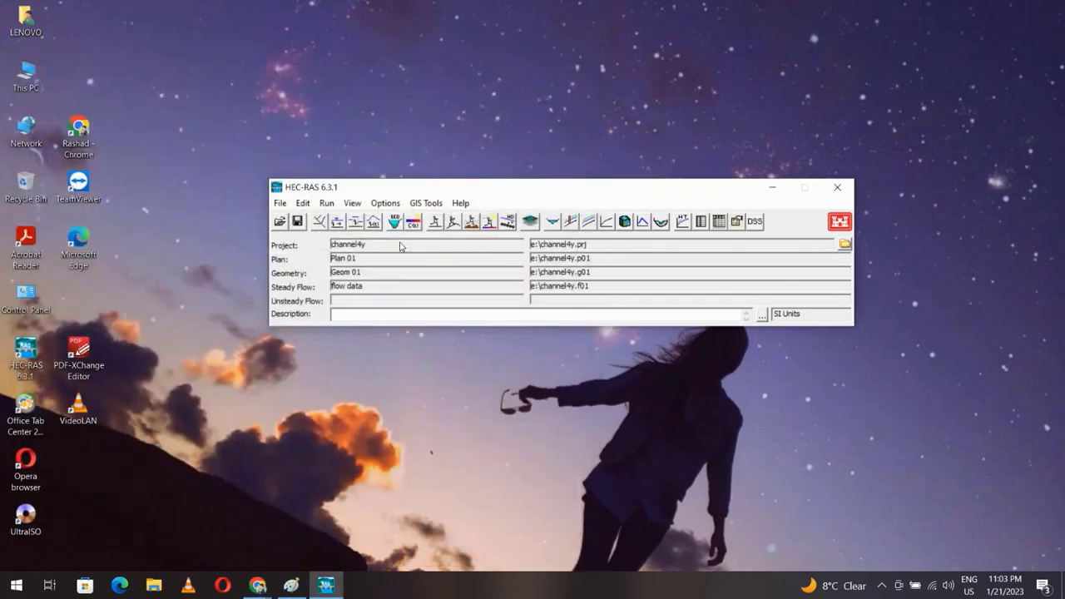